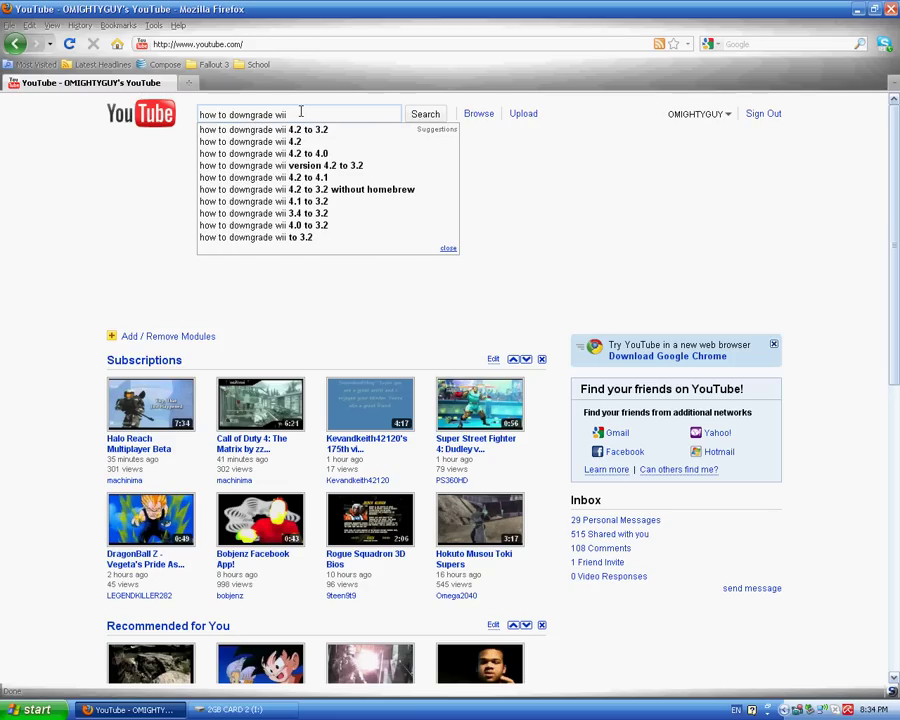
Step: Search YouTube for downgrading Wii 4.2 to 3.2, open and pause the first video, and expand its description
key(Down)
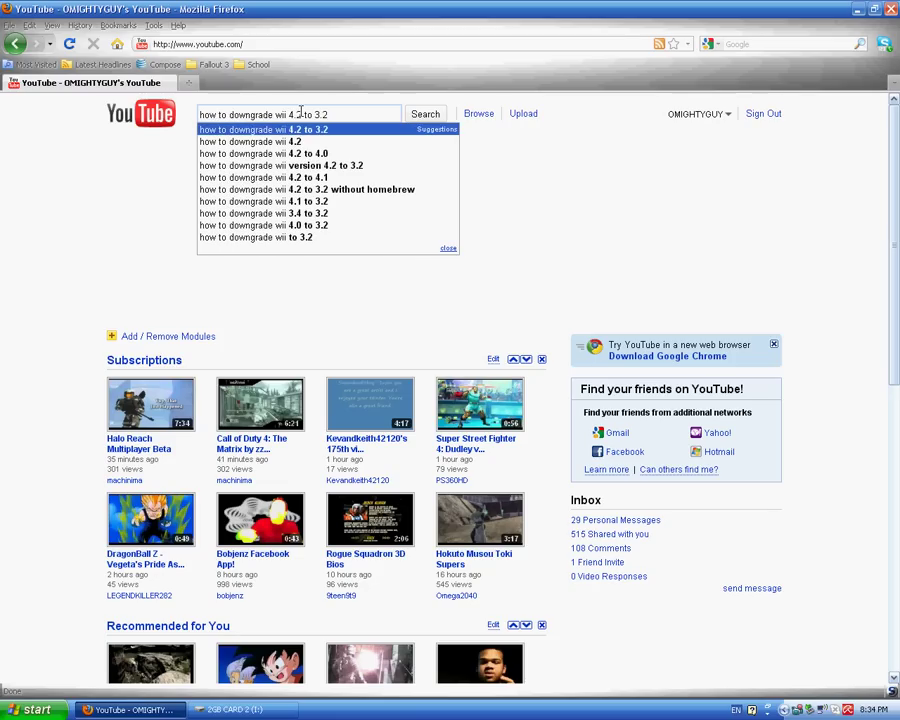
key(Return)
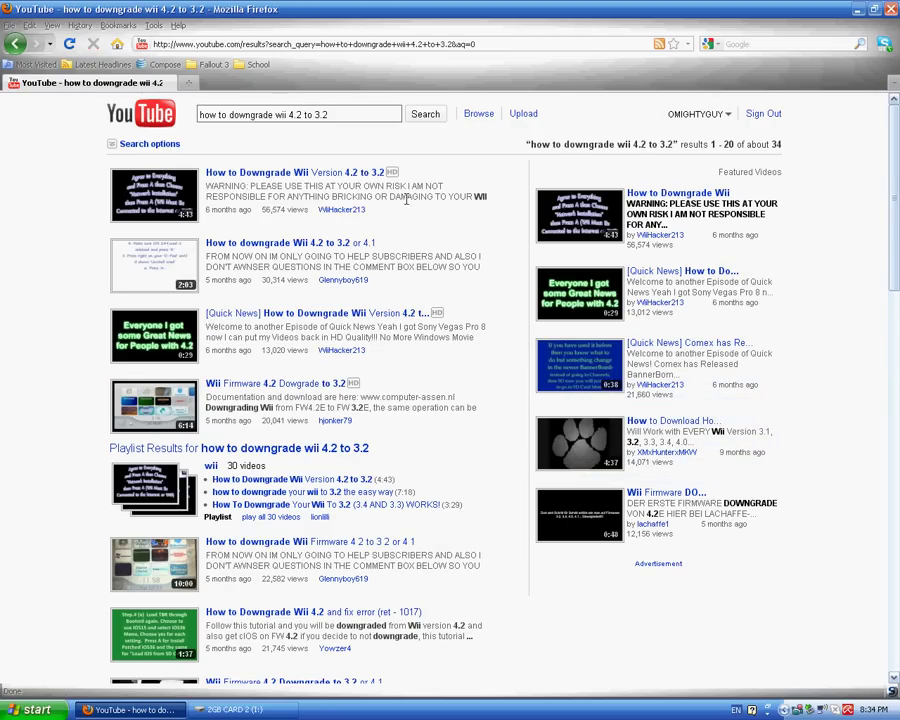
double_click(330, 209)
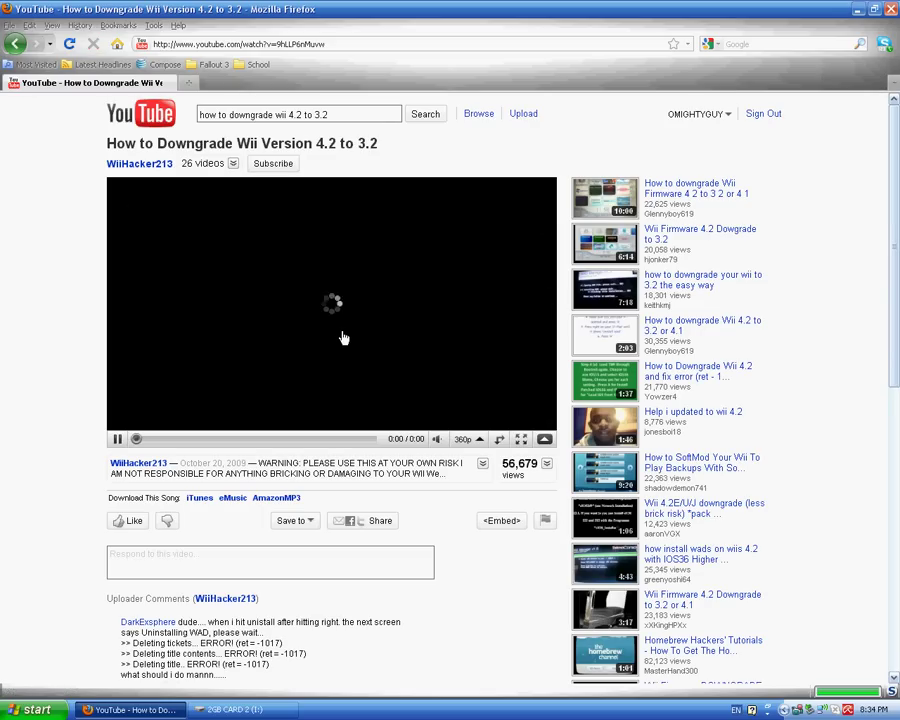
click(347, 340)
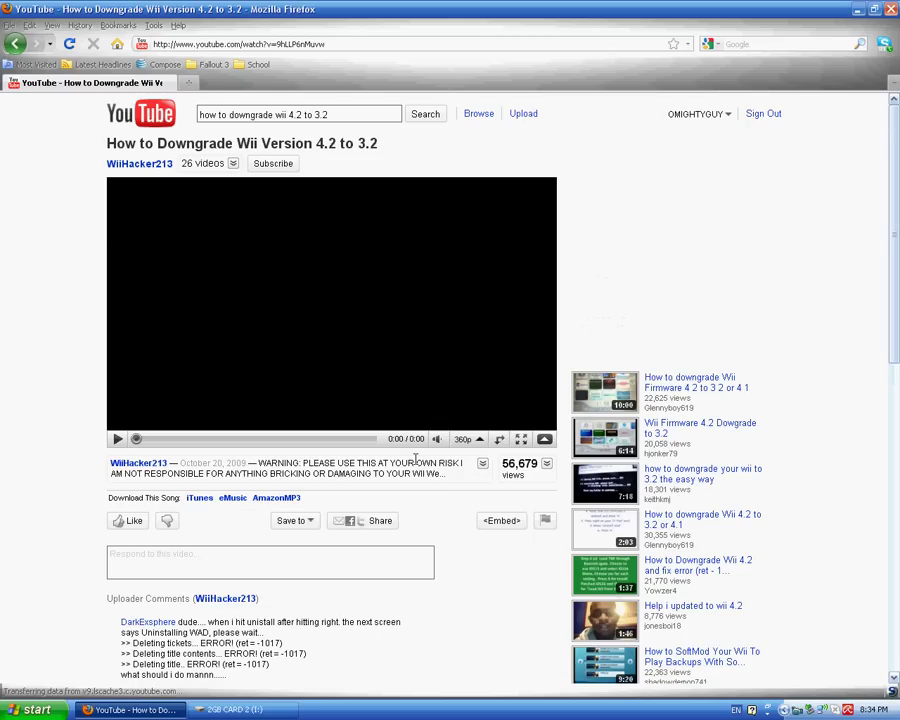
click(413, 472)
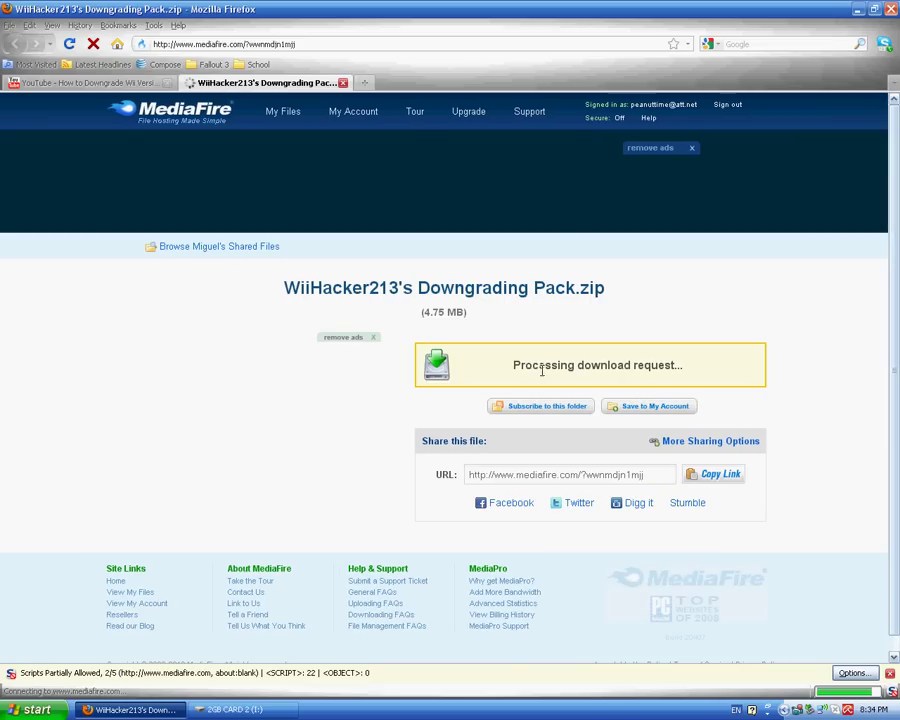
Step: Save the Downgrading Pack zip from MediaFire and close the MediaFire tab
click(525, 364)
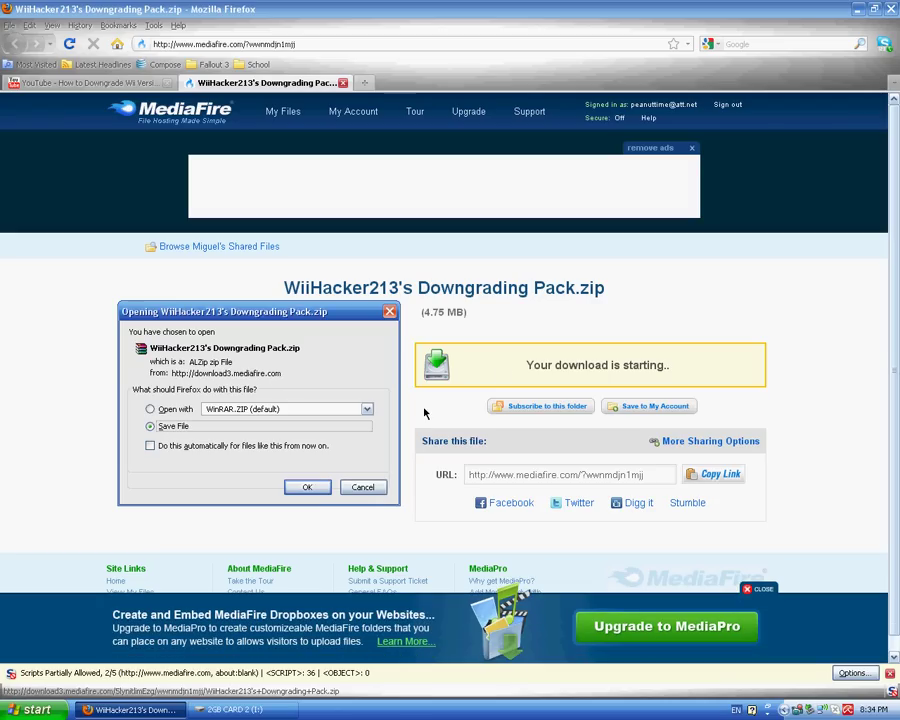
click(309, 487)
click(347, 283)
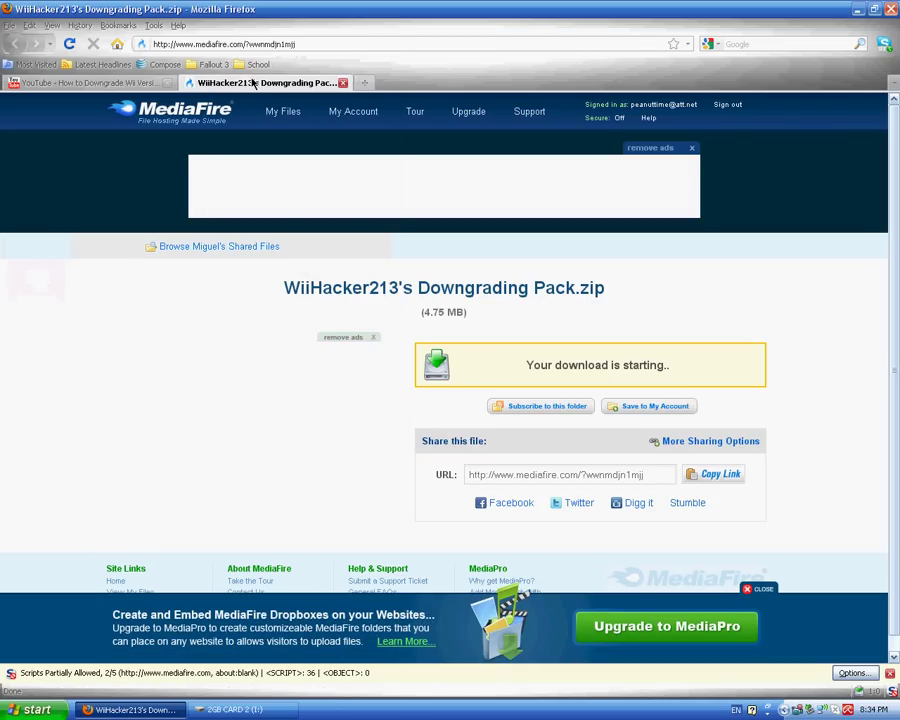
middle_click(256, 84)
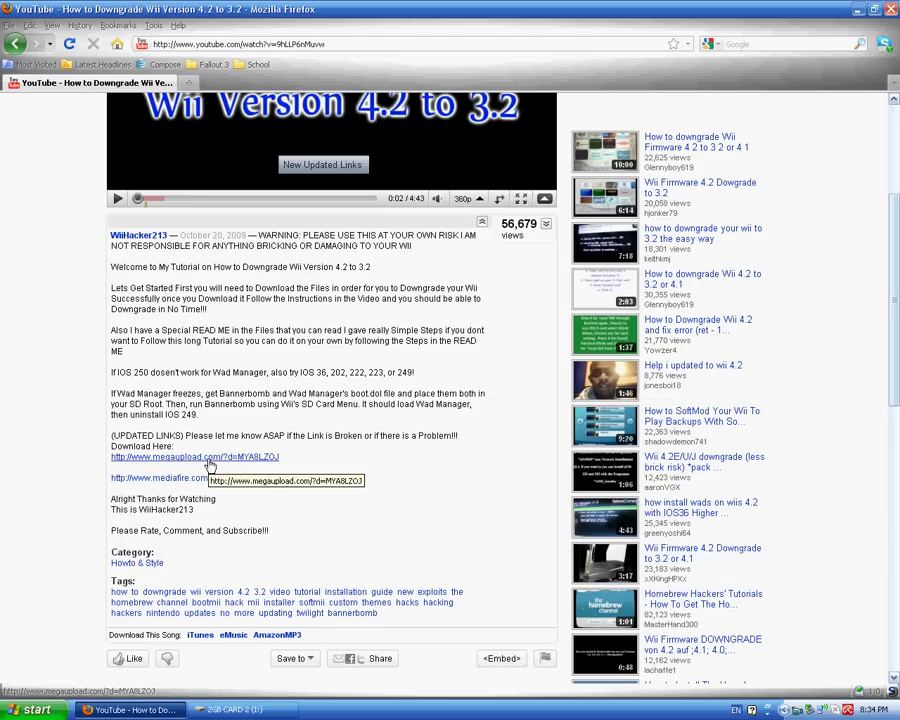
mouse_move(867, 690)
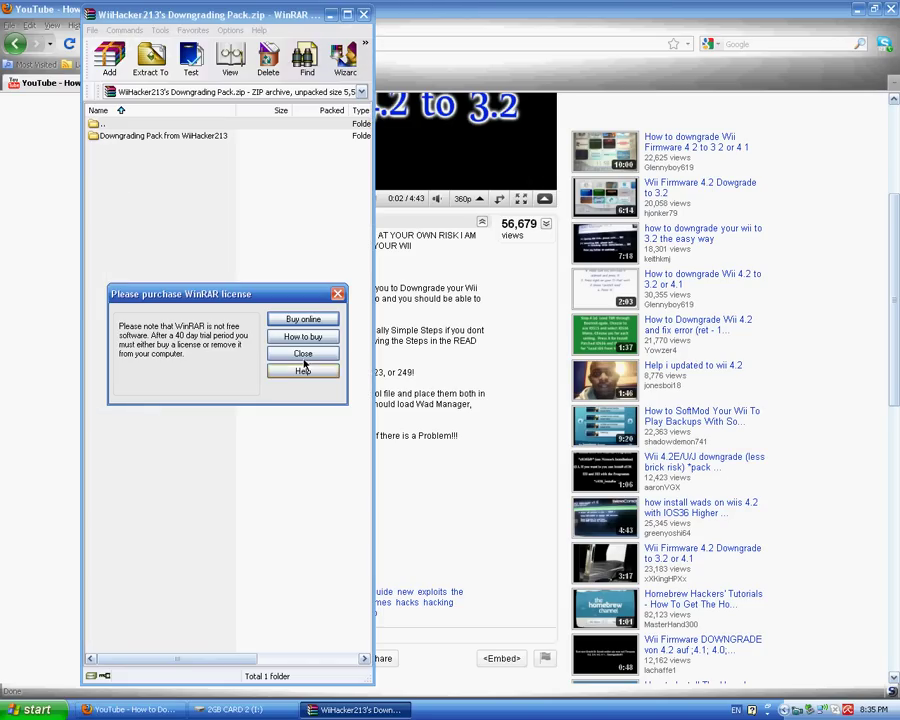
Step: Extract the downgrading pack folder from the zip to the Desktop, then close WinRAR
click(302, 352)
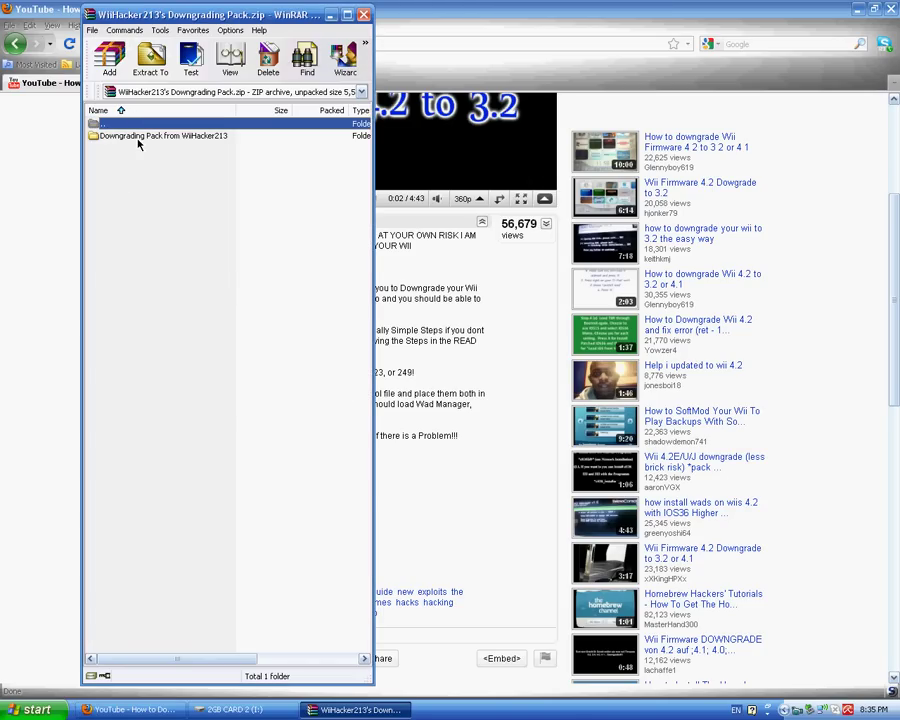
click(138, 140)
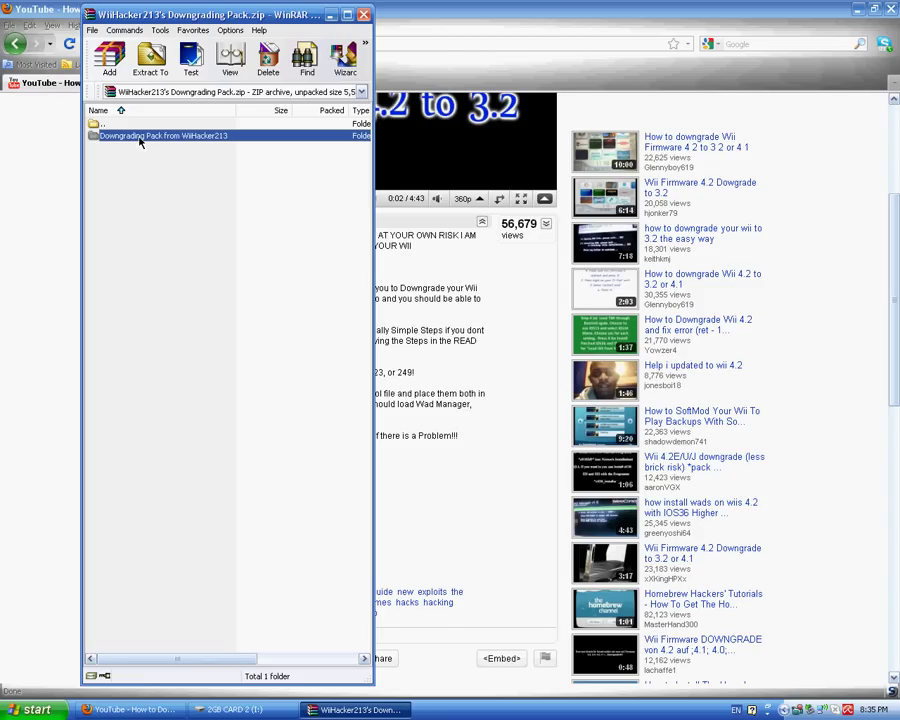
click(161, 66)
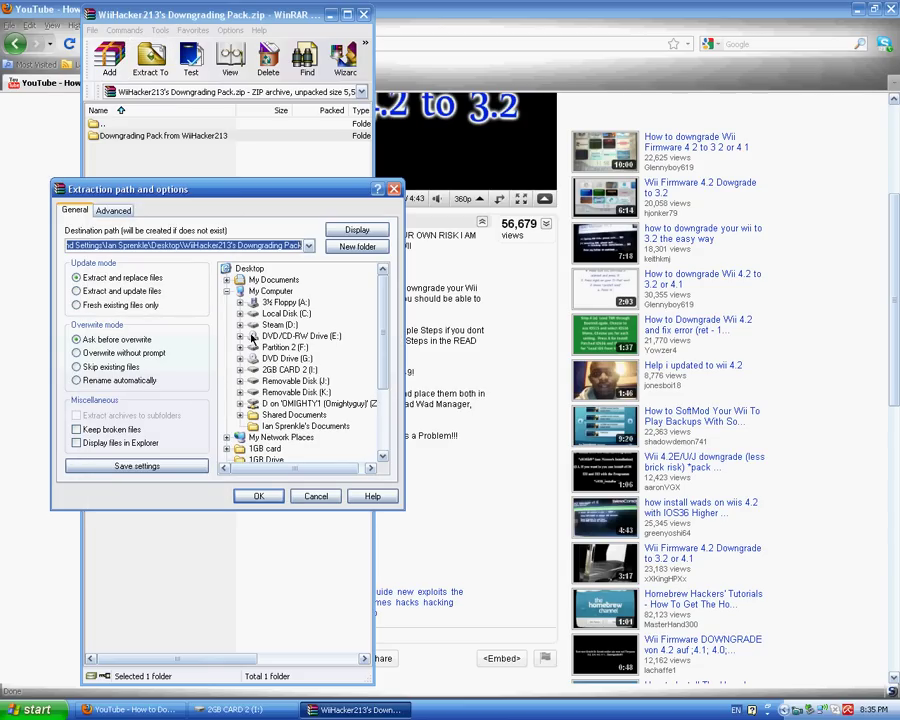
click(272, 280)
click(250, 268)
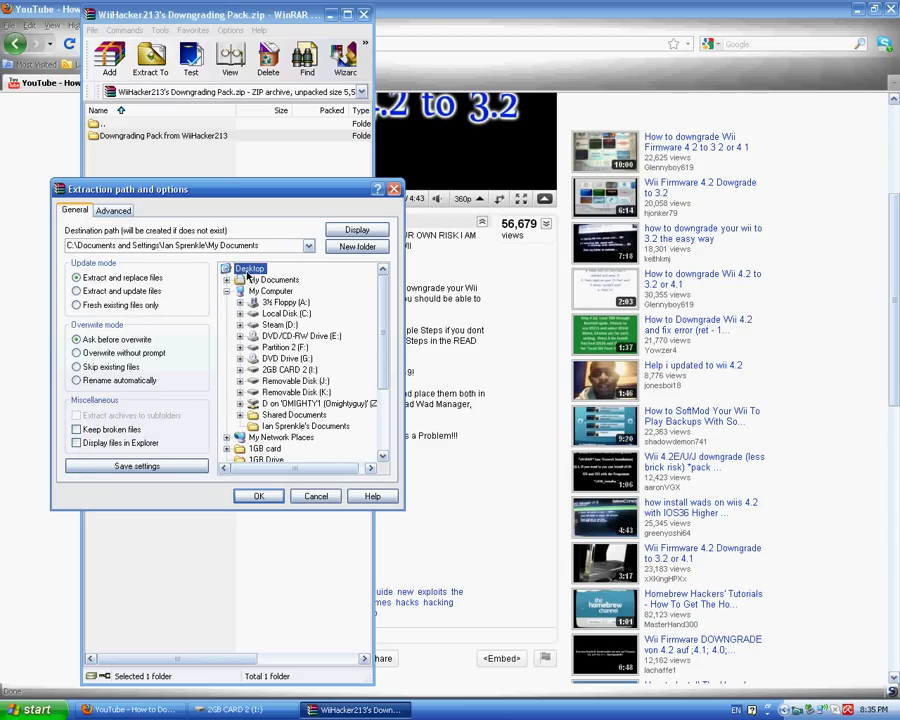
click(256, 496)
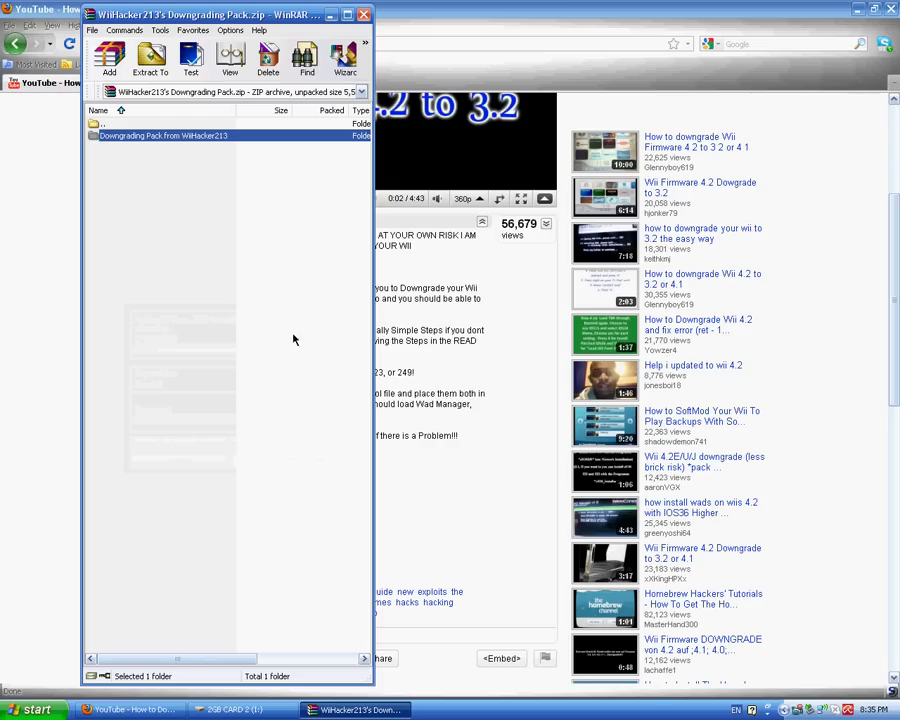
click(365, 14)
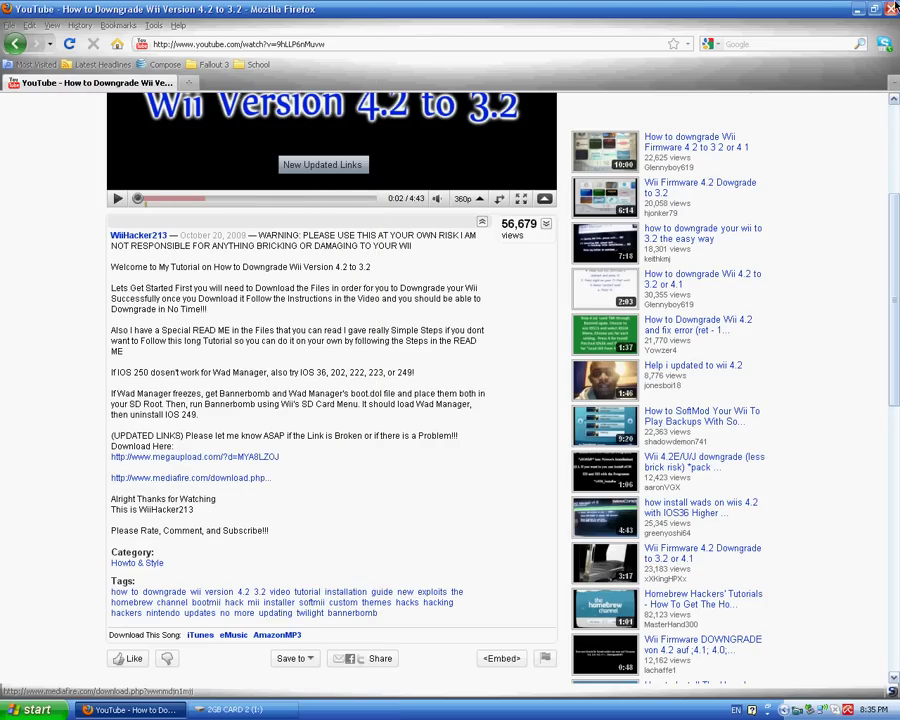
Step: Open the extracted Downgrading Pack folder from the desktop, placed beside the 2GB CARD 2 (I:) window
click(853, 10)
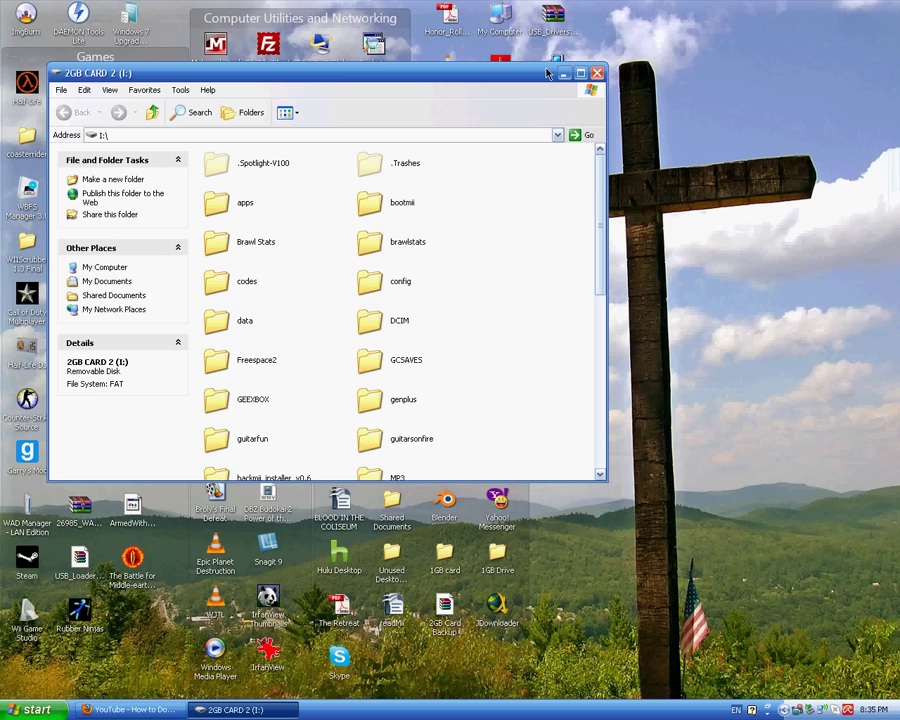
drag(547, 73, 722, 401)
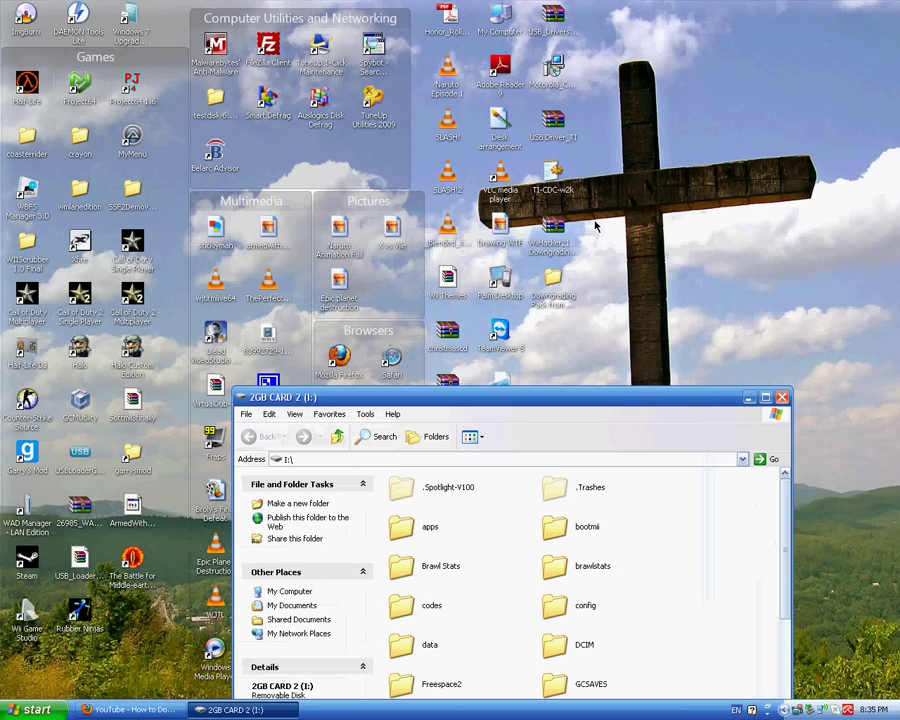
click(550, 78)
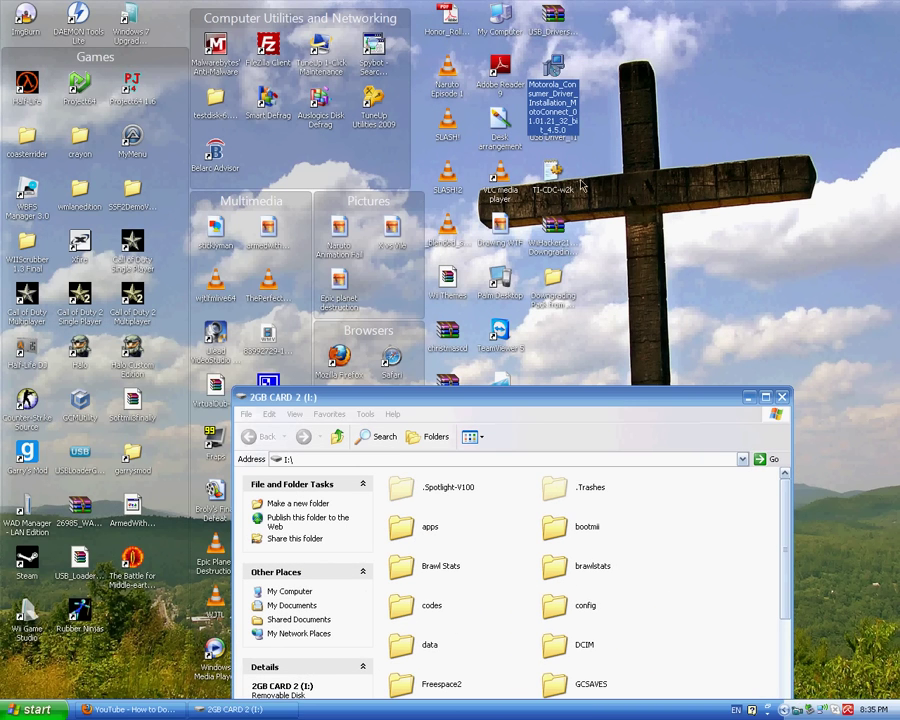
double_click(558, 276)
drag(465, 155, 363, 13)
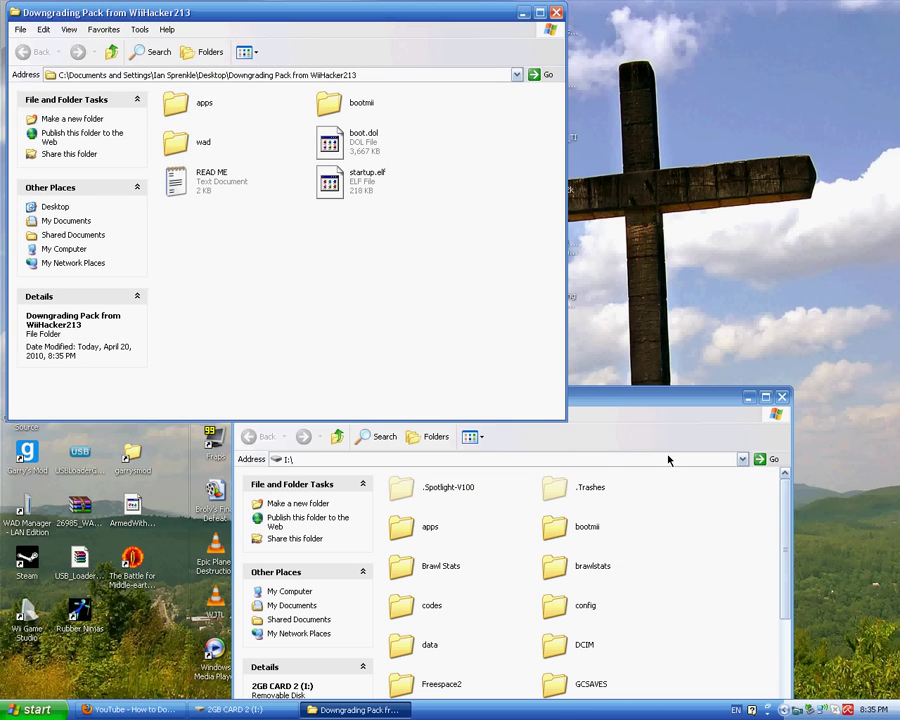
drag(673, 400, 728, 234)
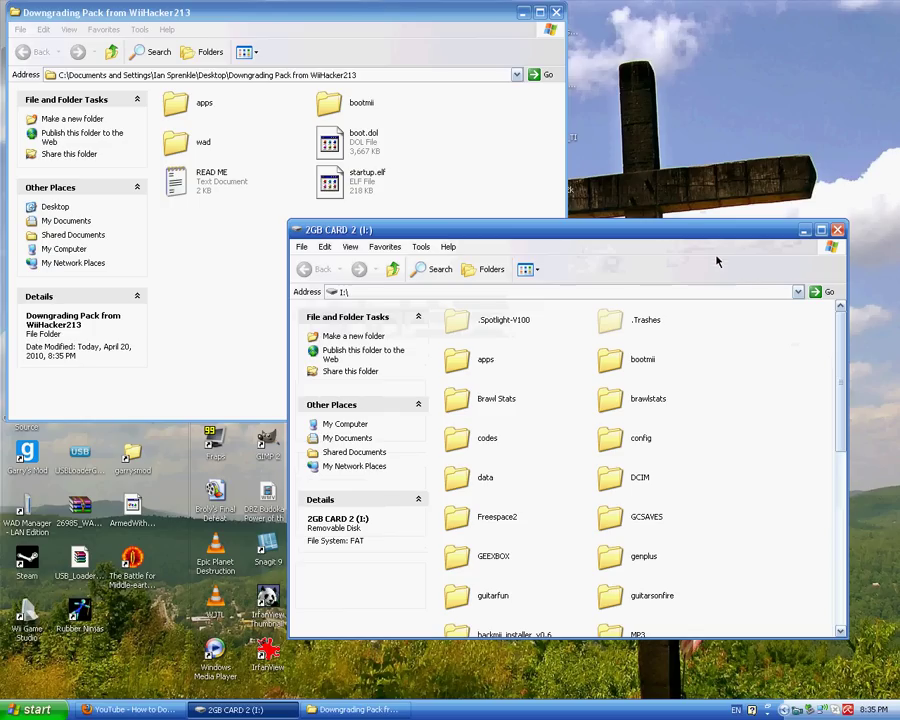
Step: Compress the card's apps and bootmii folders into bootmii.rar with WinRAR's Add to archive
click(455, 359)
ctrl+click(617, 362)
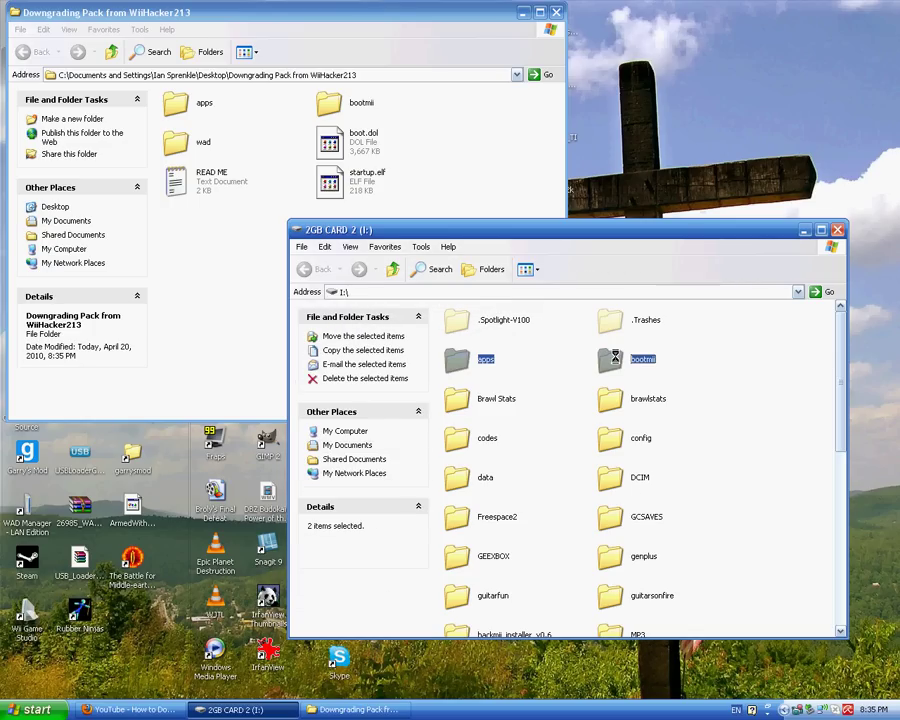
right_click(616, 360)
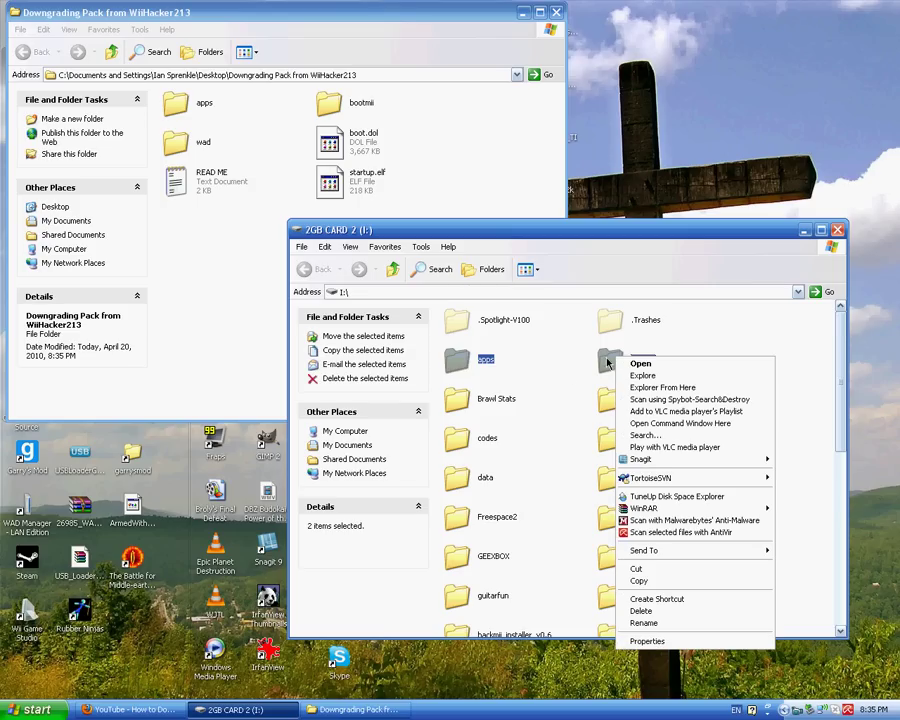
mouse_move(600, 509)
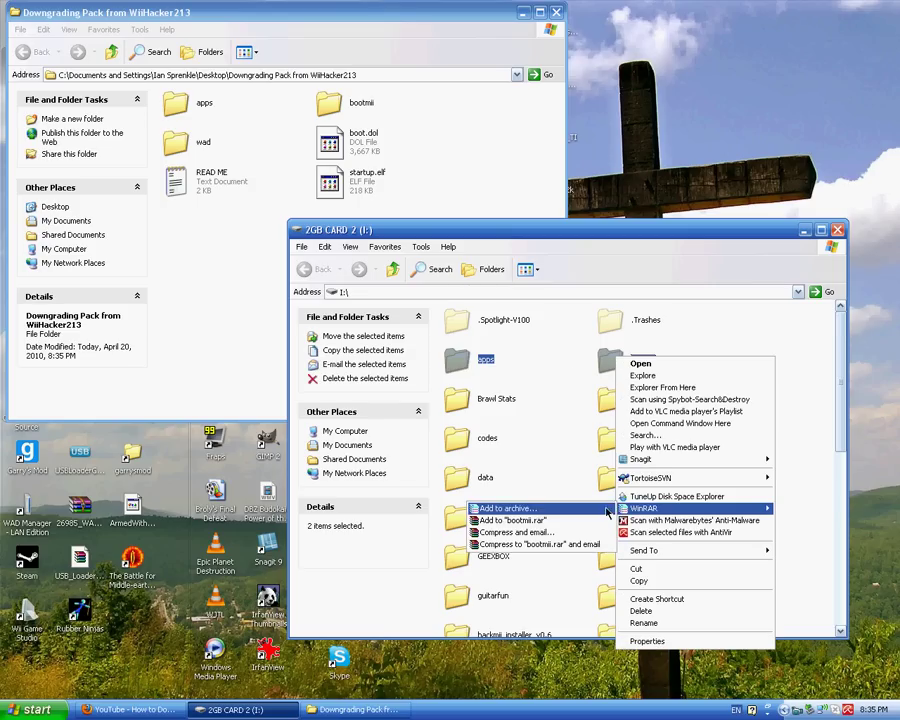
click(580, 522)
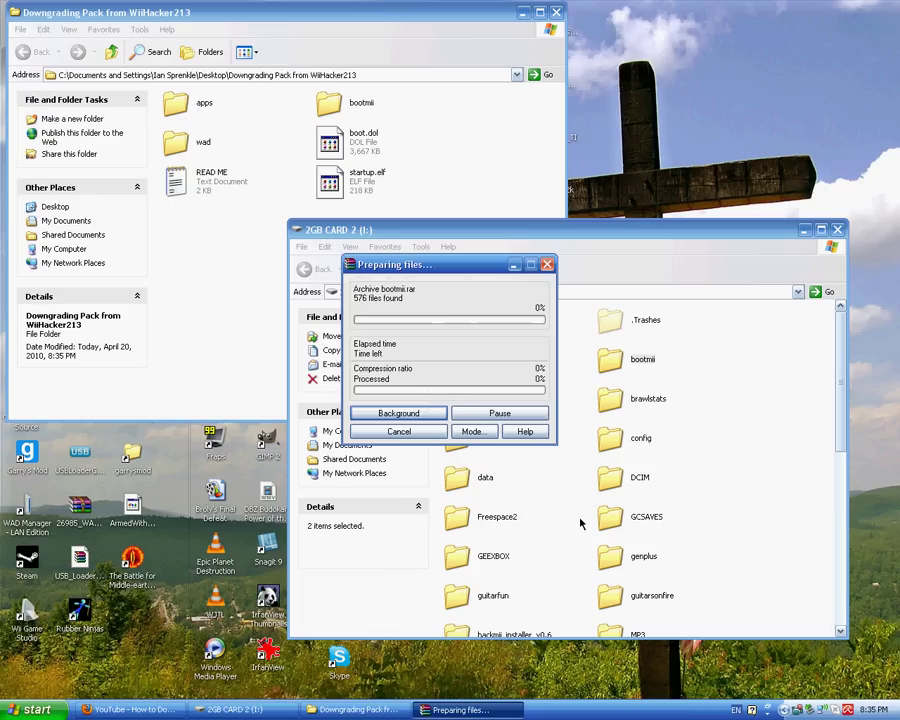
drag(451, 270, 560, 397)
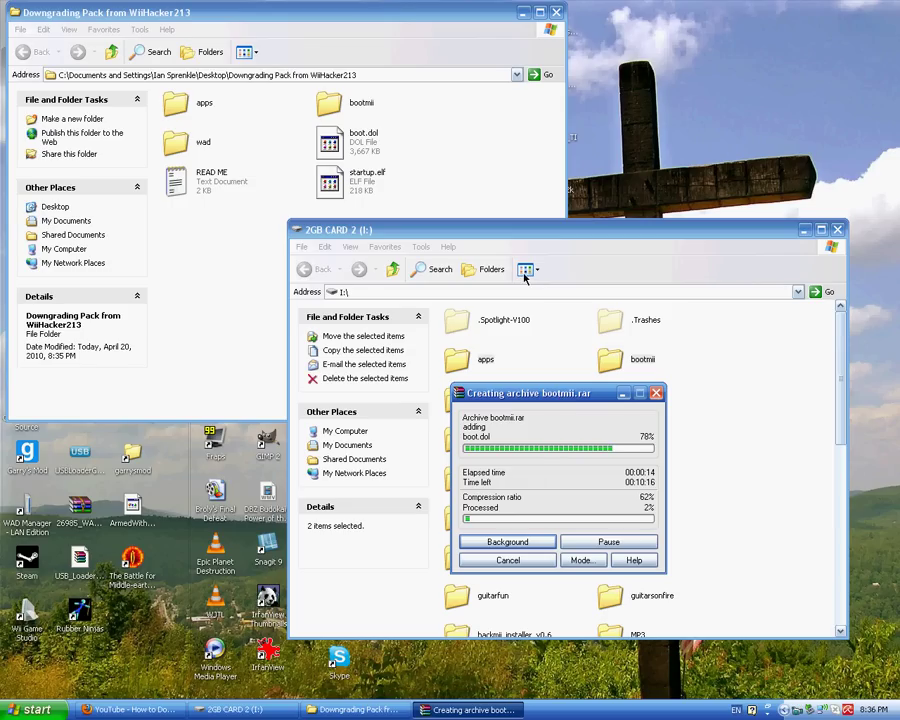
click(516, 207)
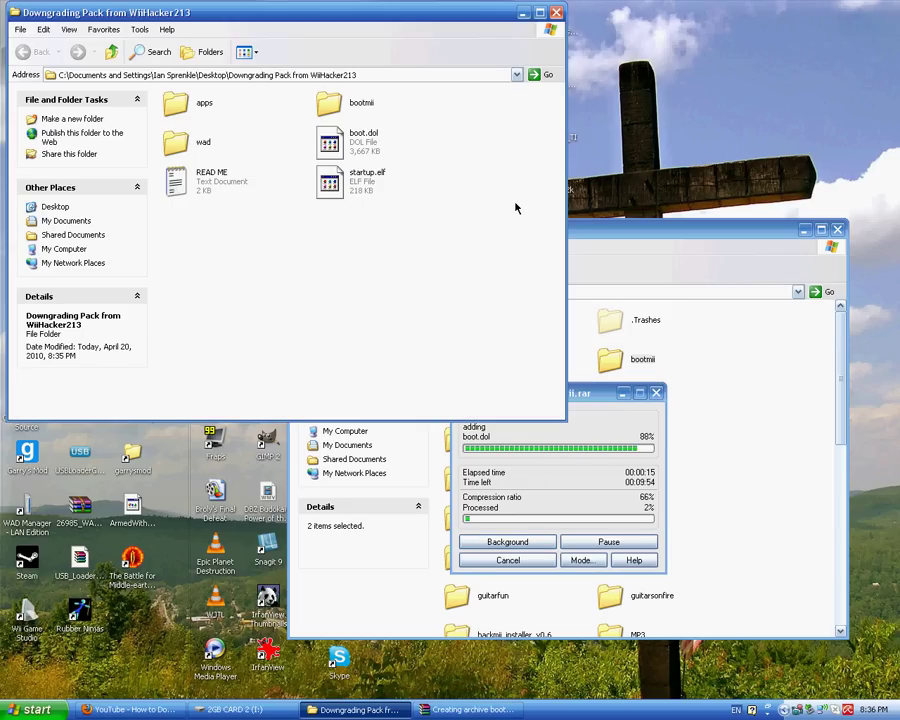
Step: Open the pack's READ ME file in Notepad
click(331, 142)
click(253, 233)
click(218, 181)
key(Return)
Step: Turn off Word Wrap and select the guide text from Step 1 onward
click(344, 108)
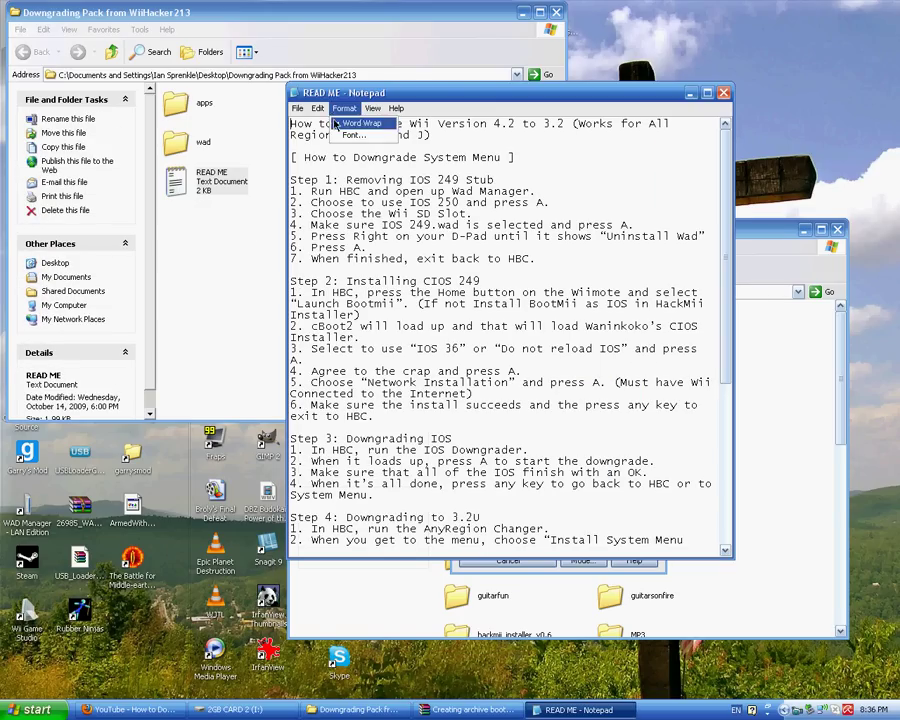
click(356, 121)
scroll(497, 292, down, 5)
scroll(497, 292, up, 5)
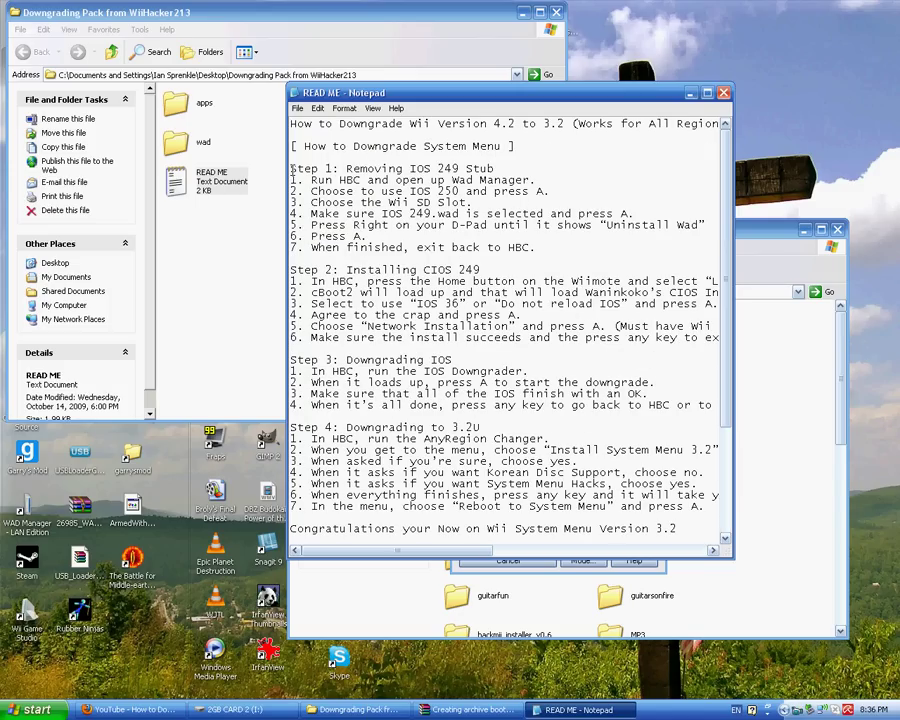
drag(291, 169, 300, 535)
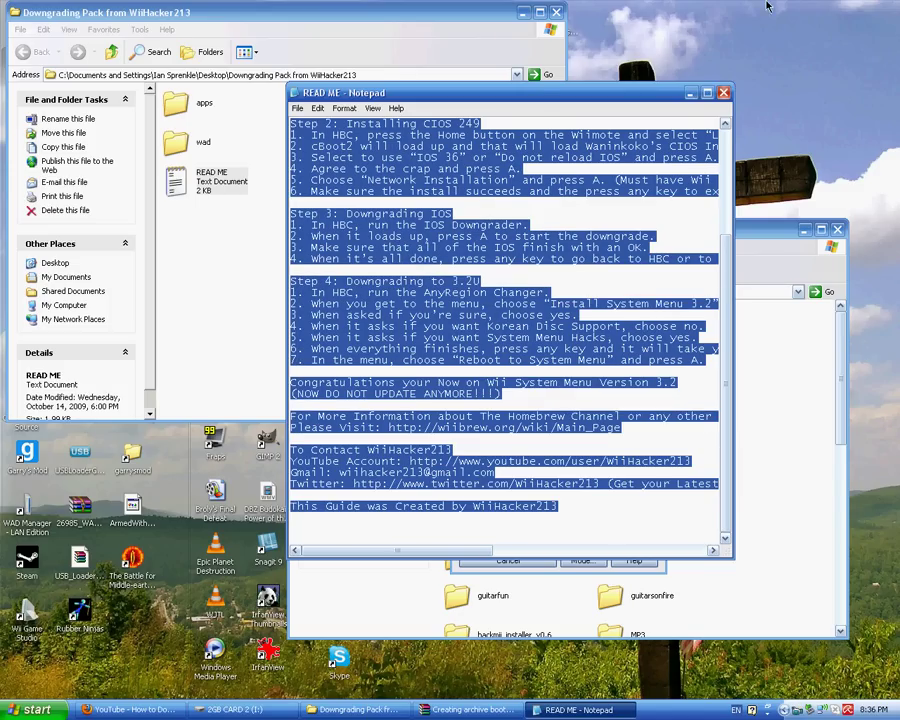
Step: Close the READ ME and select the finished 109 MB bootmii.rar on the I: card
click(724, 95)
drag(582, 392, 204, 448)
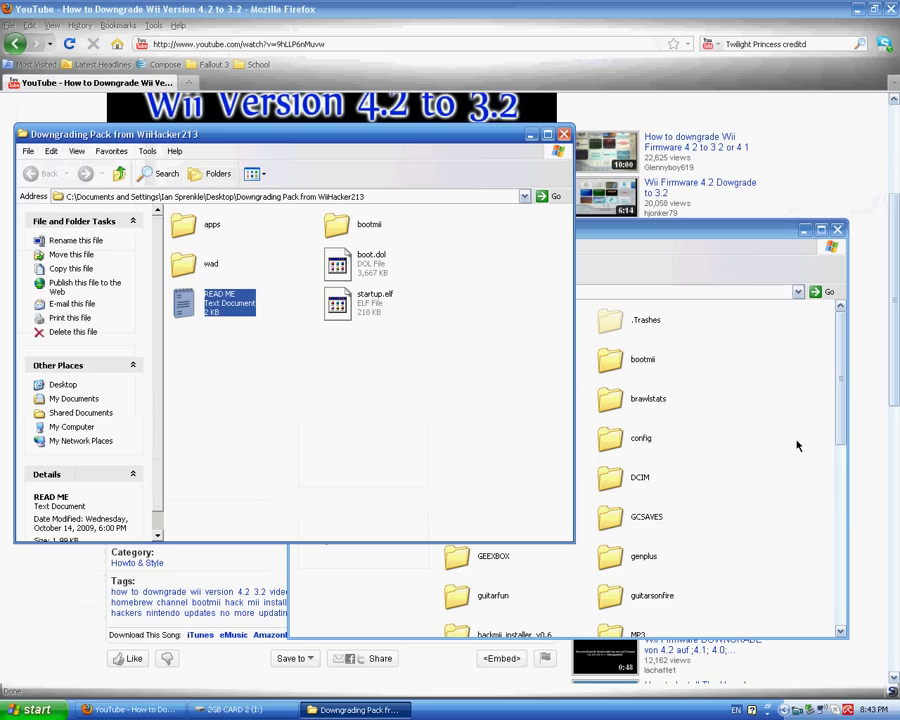
click(822, 418)
scroll(826, 590, down, 5)
click(505, 618)
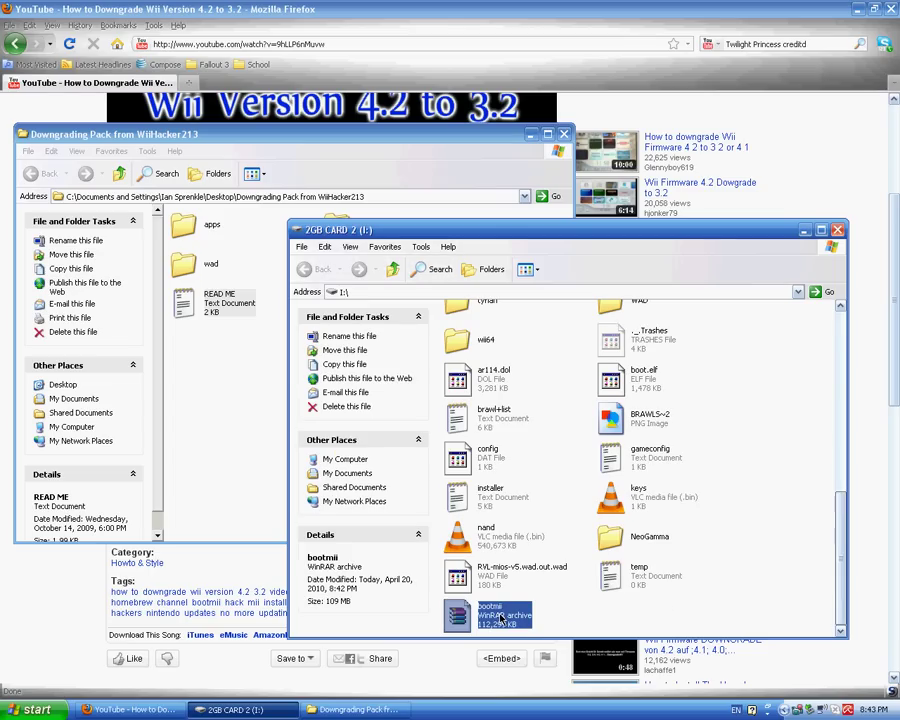
Step: Rename bootmii.rar on the card to 'Apps and bootmii folder backup'
click(500, 616)
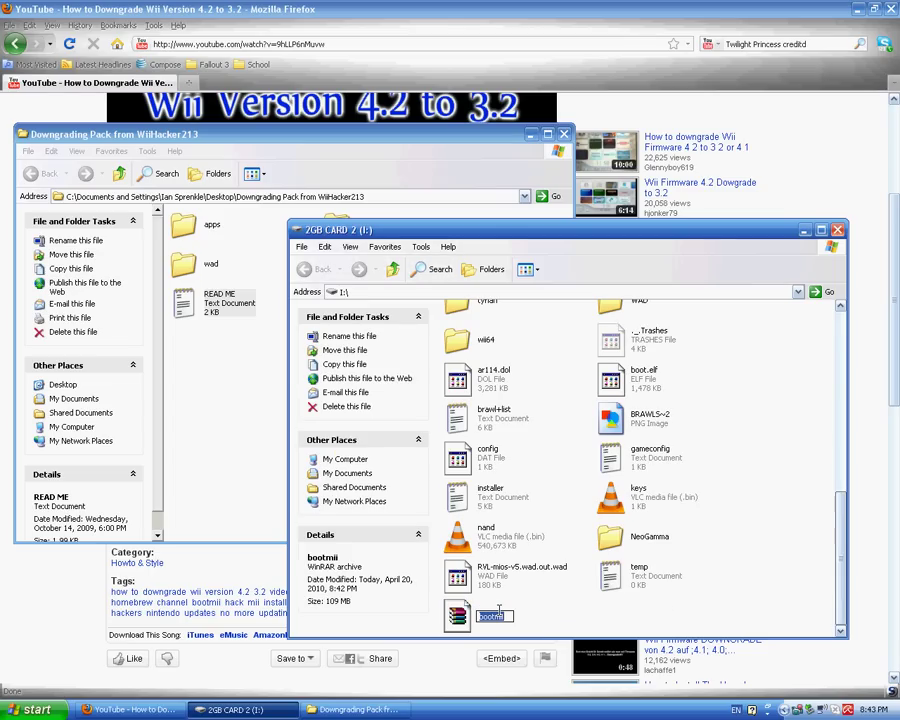
text(Apps and)
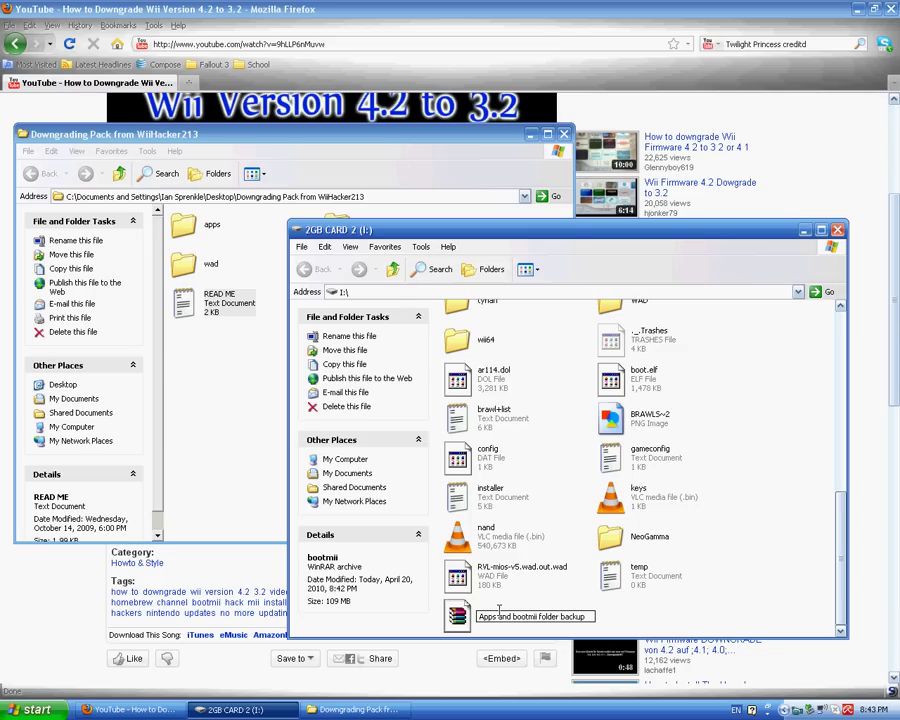
key(Return)
Step: Delete the apps and bootmii folders from the card's top level, then select the WAD folder
scroll(686, 416, up, 5)
drag(688, 352, 468, 366)
key(Delete)
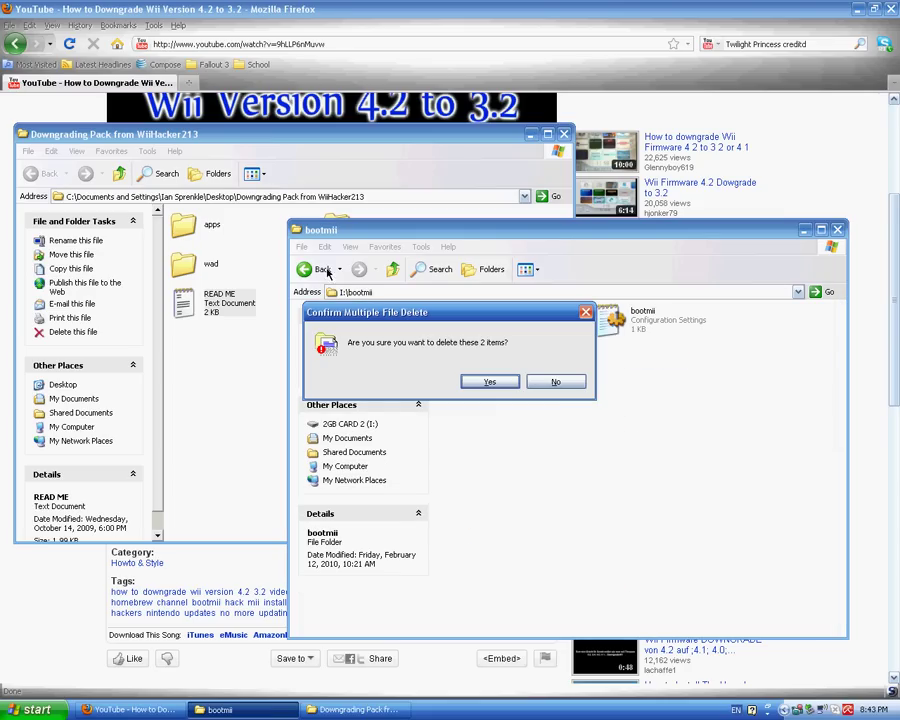
click(540, 383)
key(BackSpace)
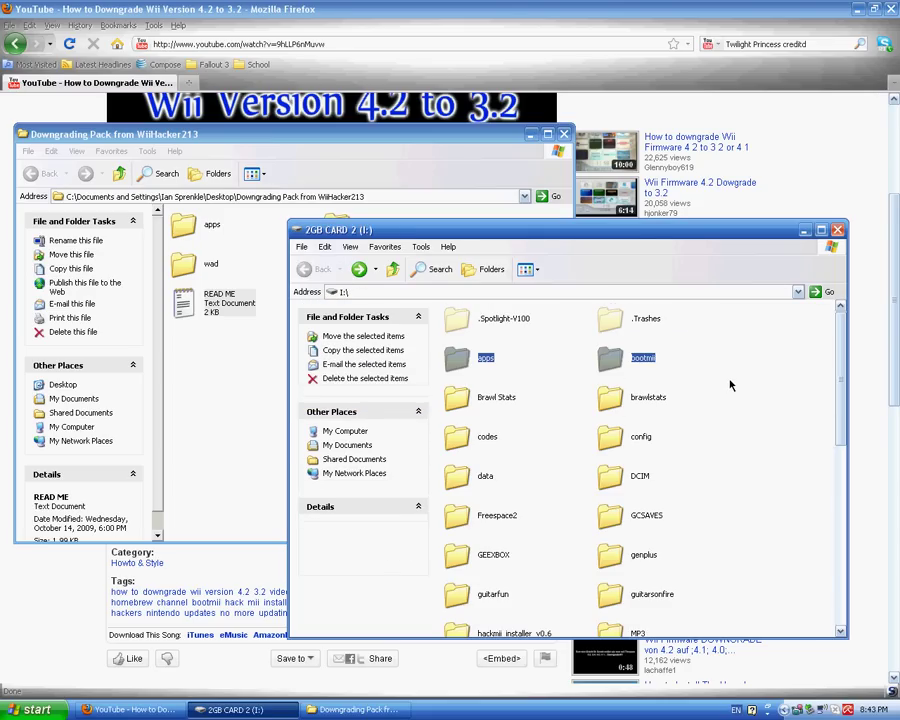
key(Delete)
key(Return)
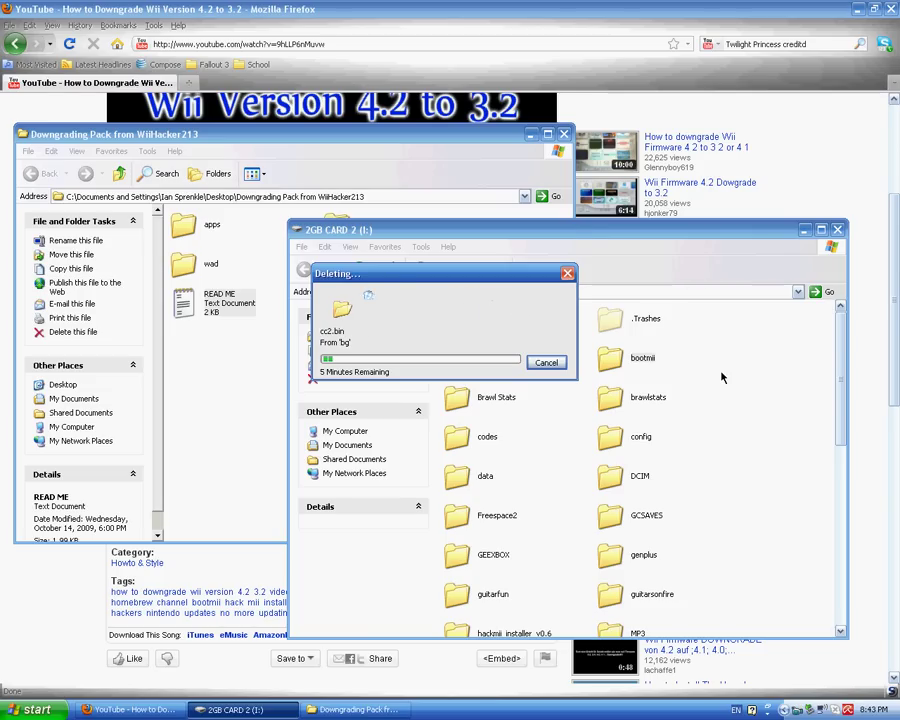
scroll(720, 380, down, 5)
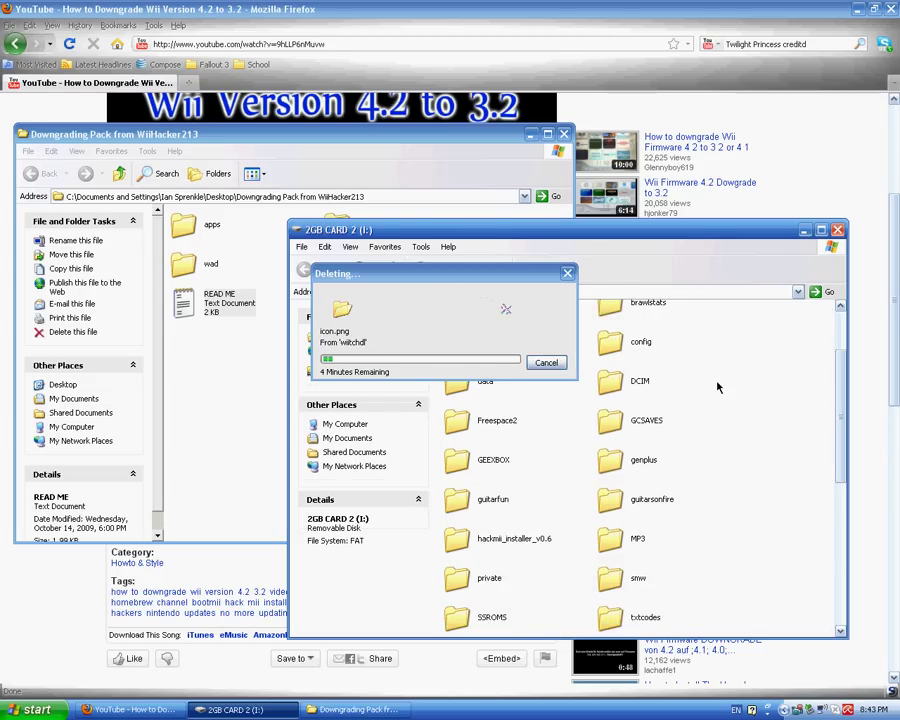
click(628, 466)
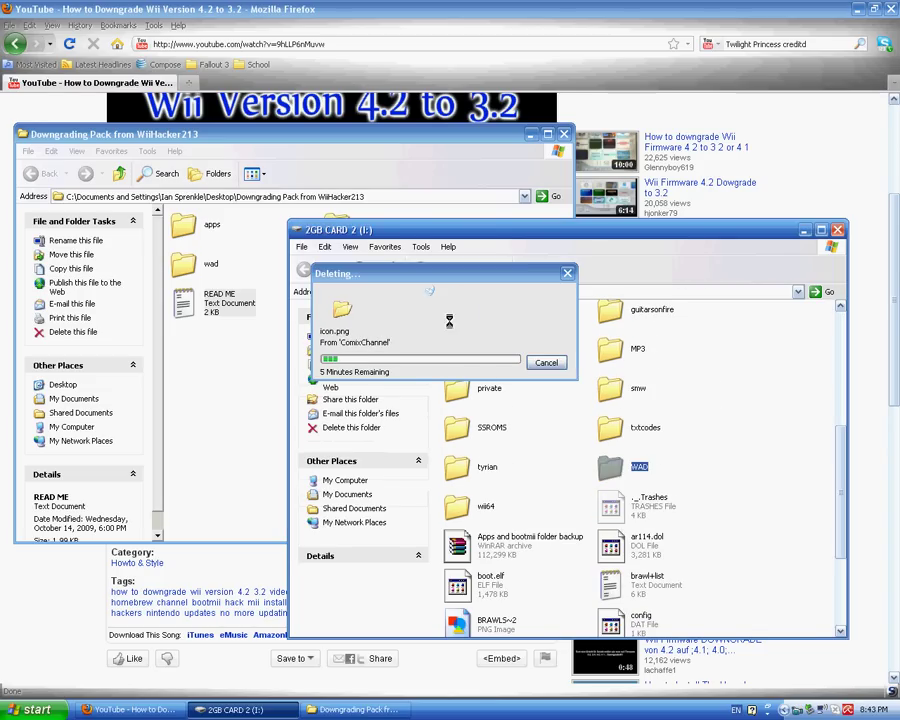
Step: Copy IOS249.wad from the pack's wad folder into the card's WAD folder
key(Return)
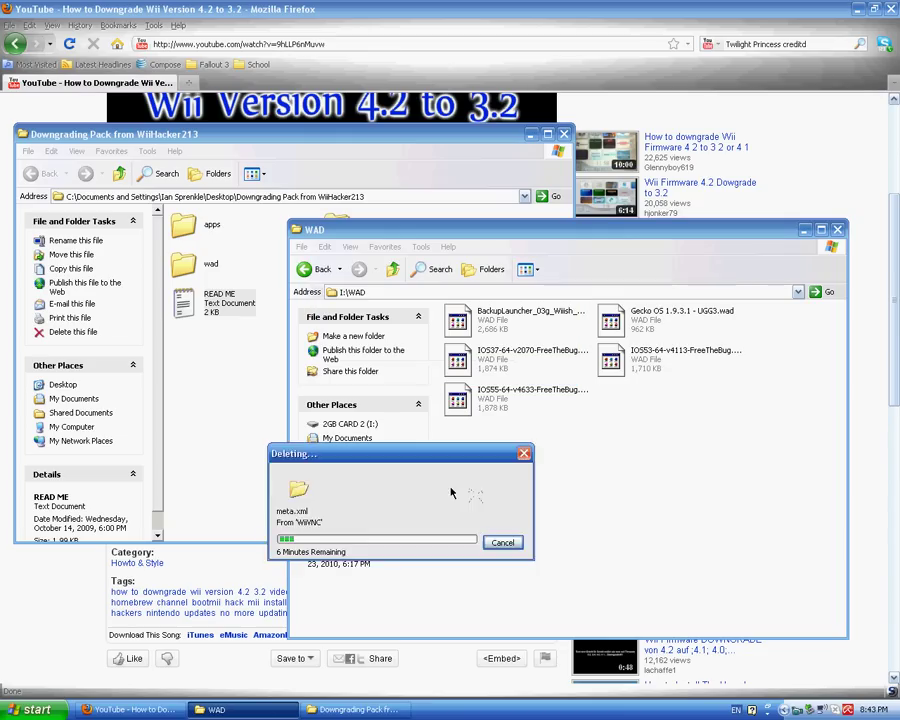
click(193, 265)
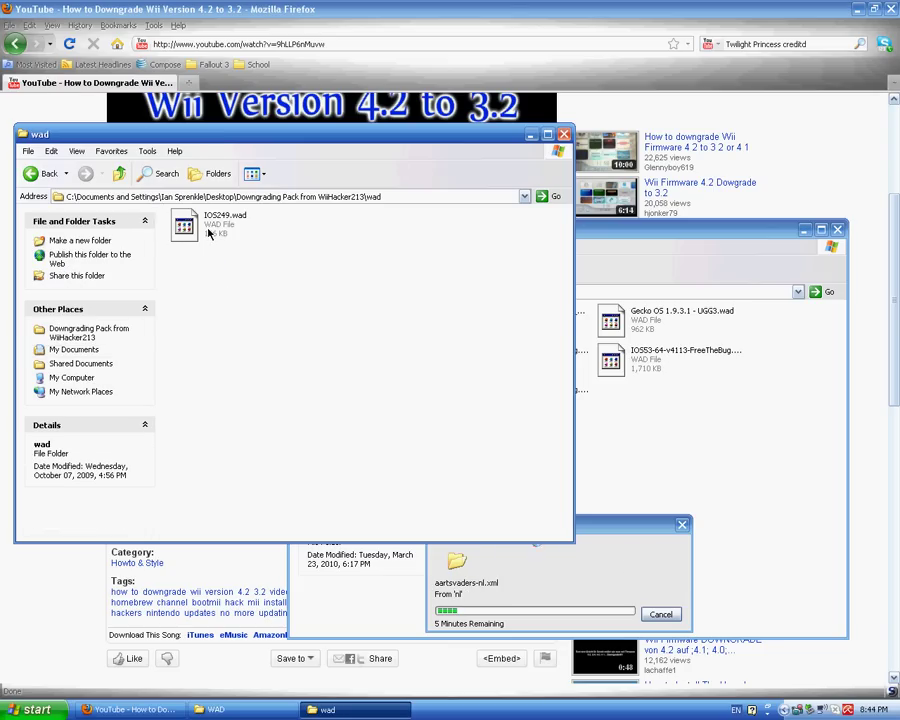
click(223, 224)
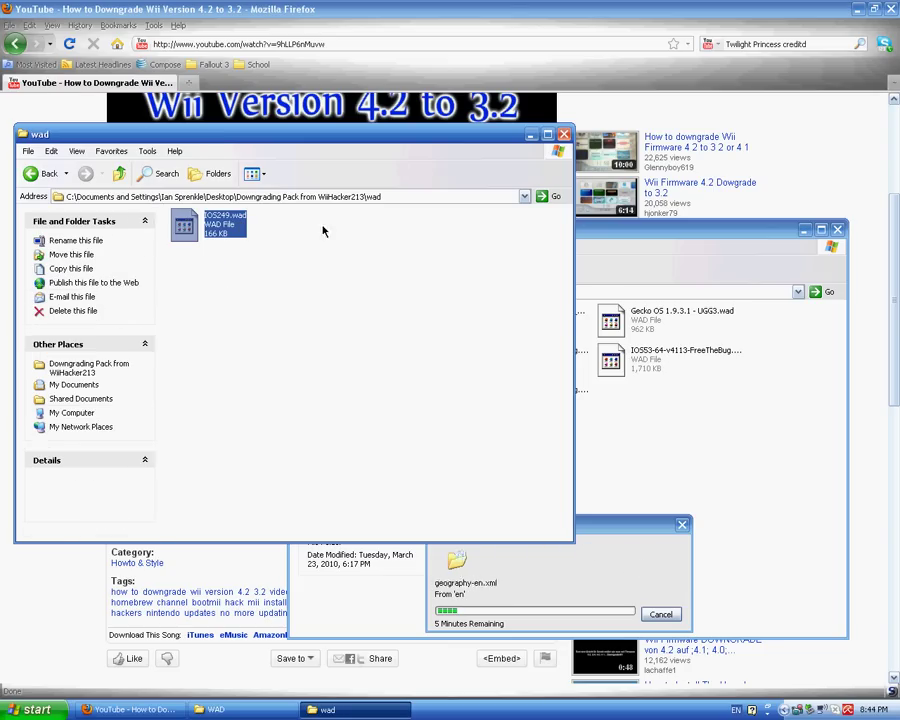
click(775, 463)
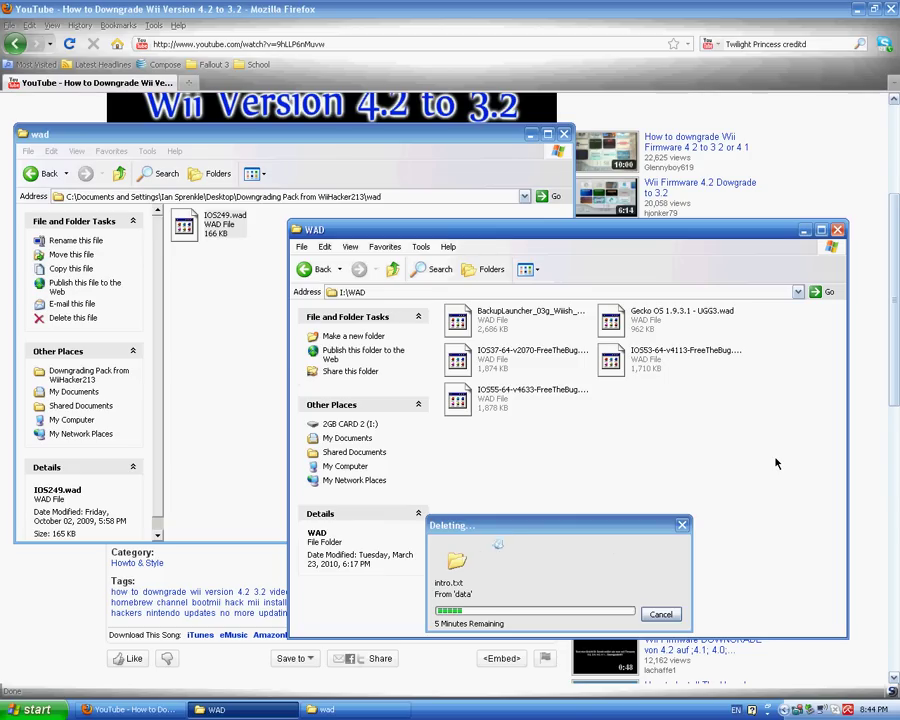
key(ctrl+v)
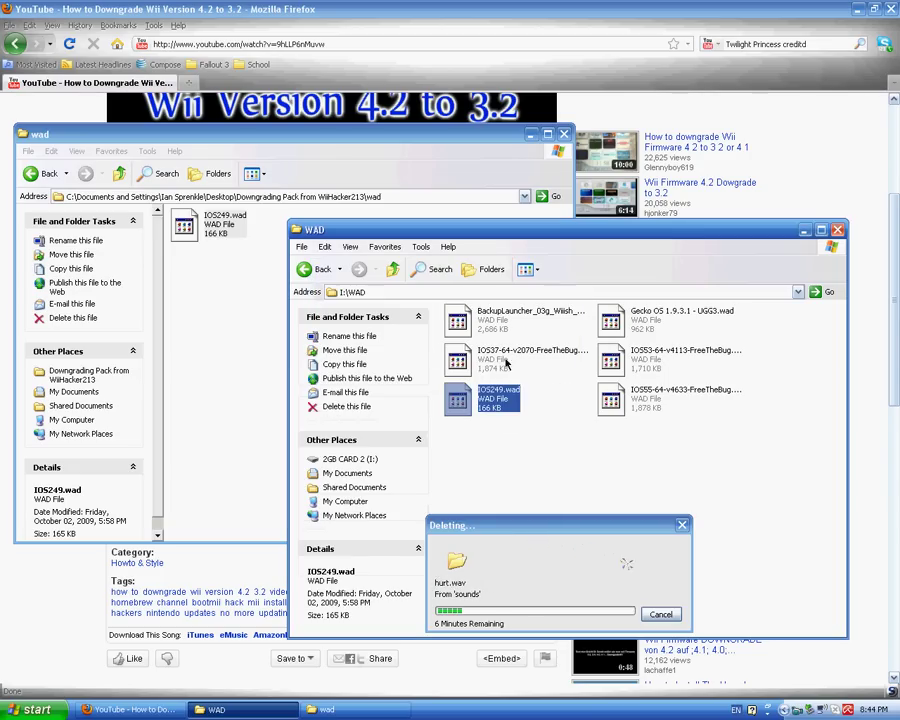
Step: Delete the IOS37, IOS53 and IOS55 wads from the card, then return to the pack folder
click(537, 445)
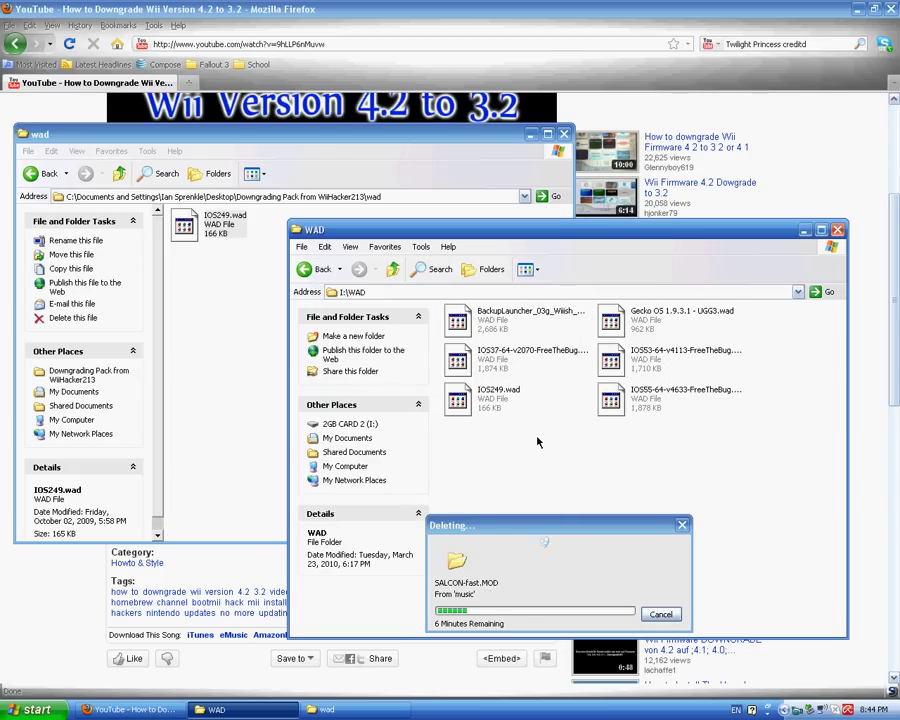
drag(683, 495, 565, 360)
ctrl+click(471, 361)
key(Delete)
key(Return)
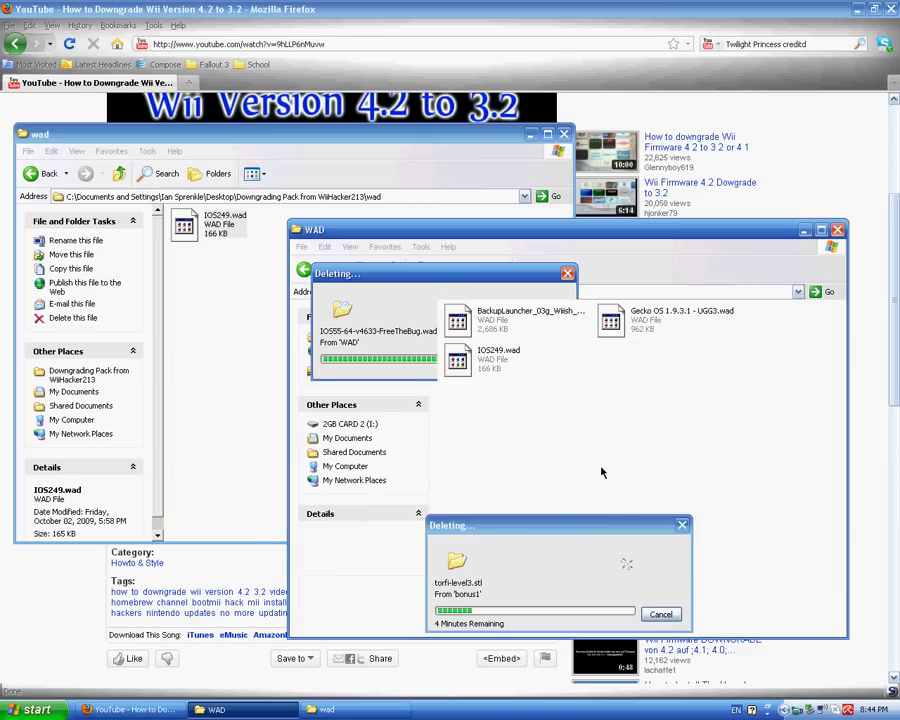
click(205, 225)
key(BackSpace)
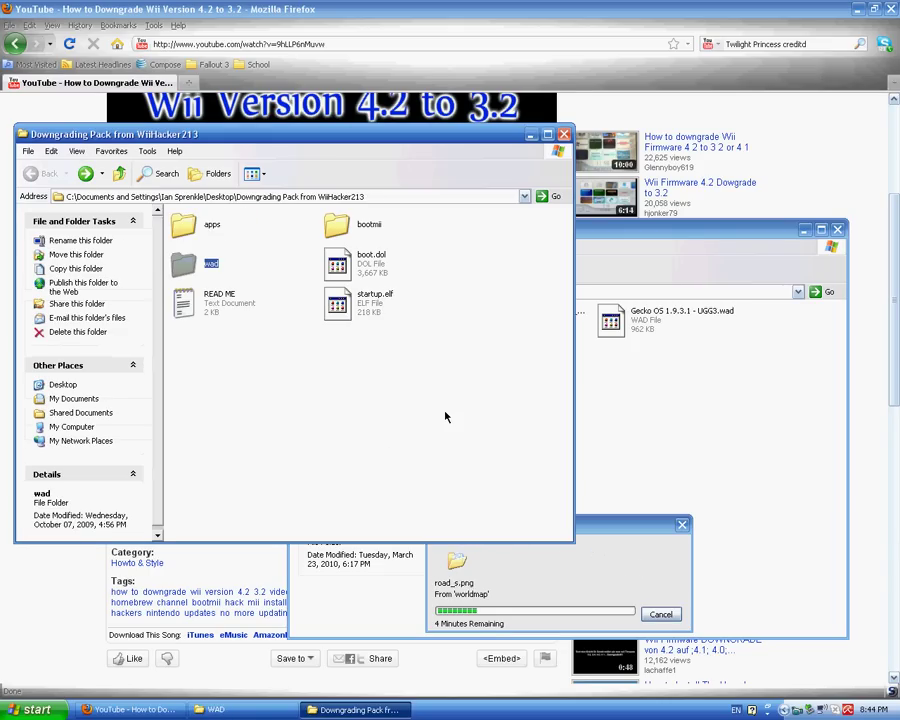
Step: Reopen the READ ME guide maximized in Notepad and return the SD card window to I:\
click(257, 333)
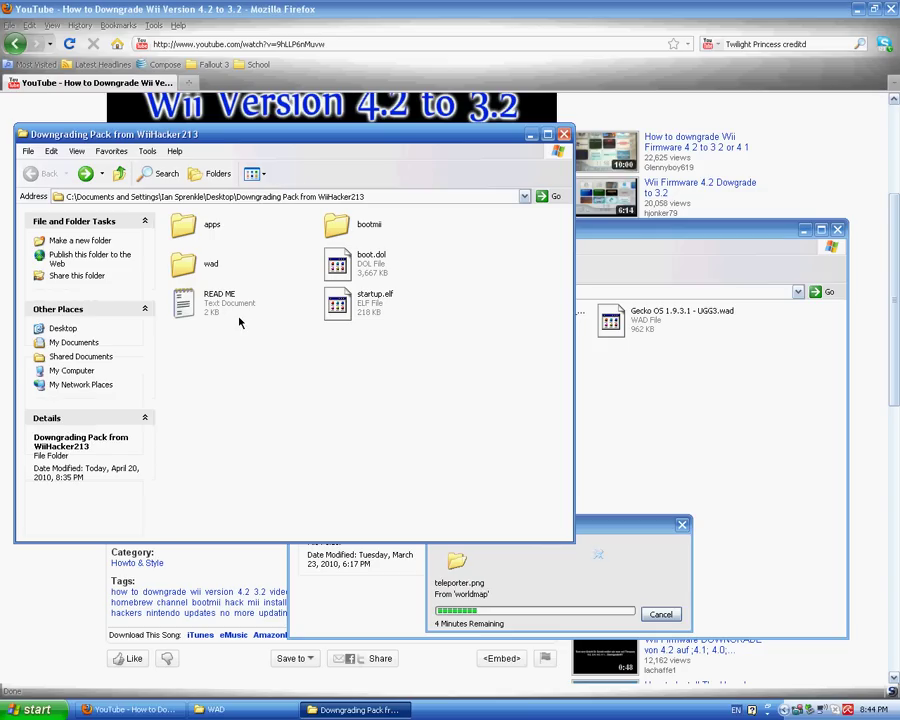
double_click(226, 306)
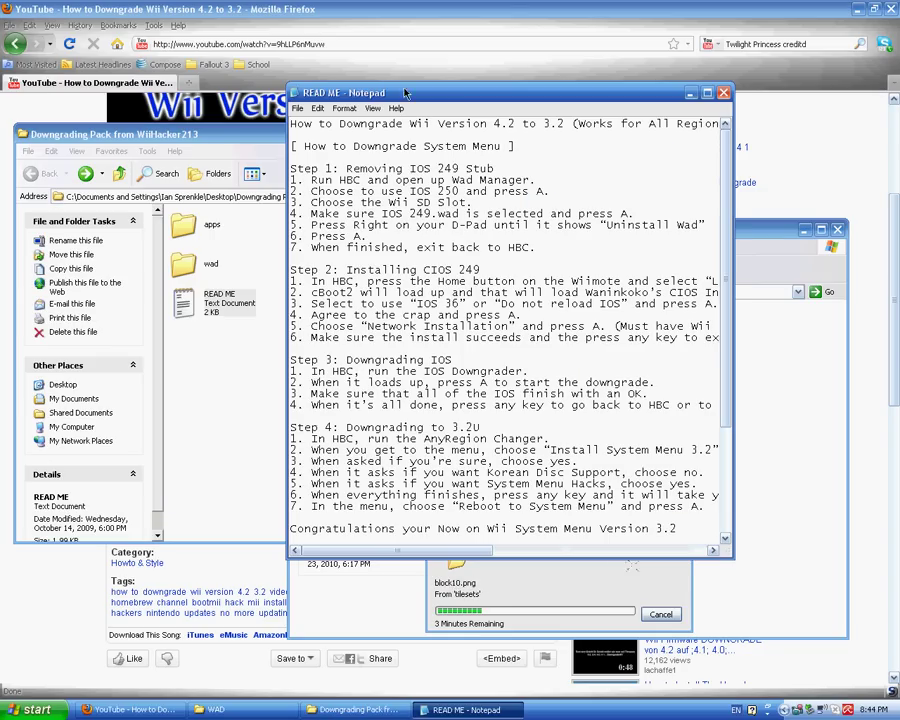
double_click(403, 90)
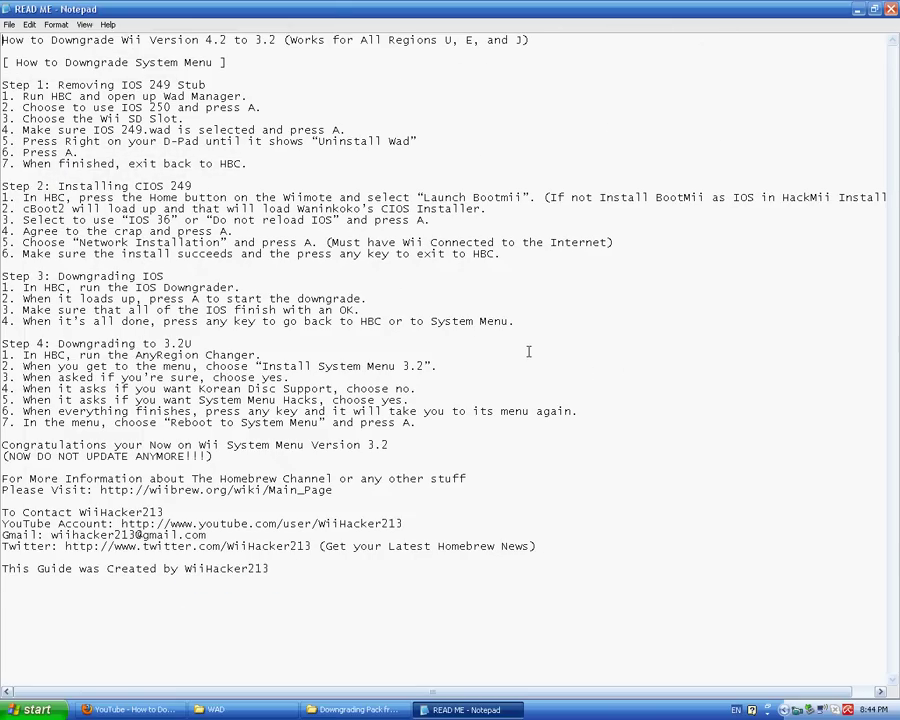
key(ctrl+a)
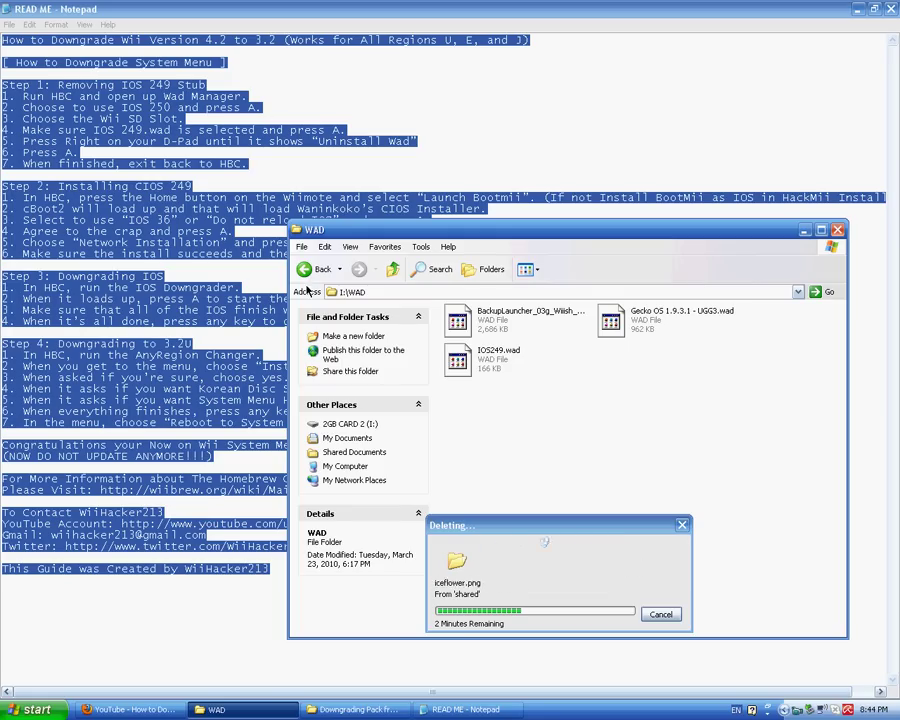
key(BackSpace)
drag(566, 539, 146, 477)
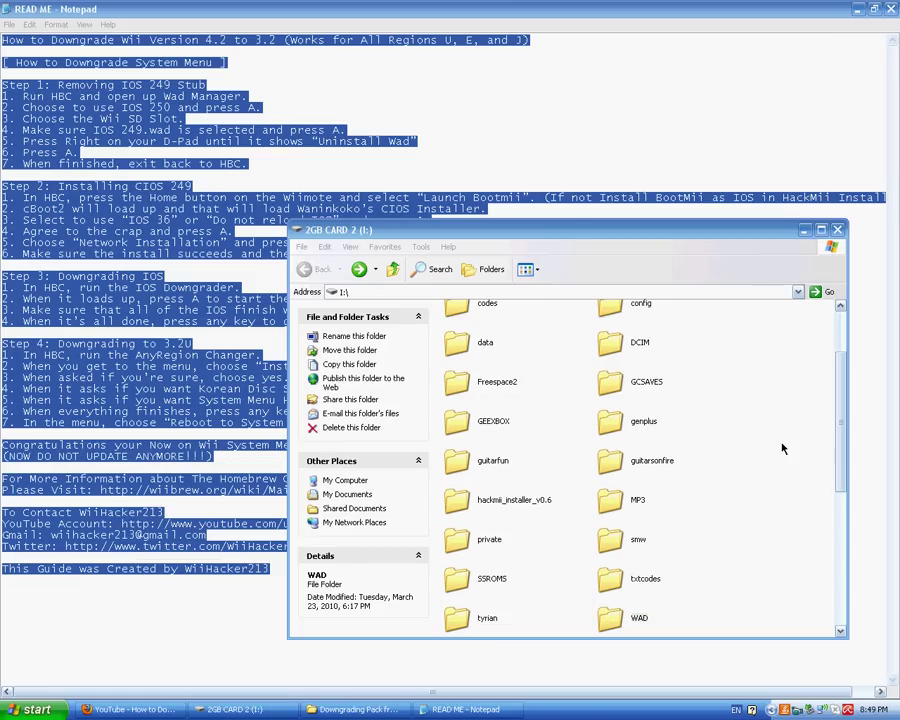
Step: Scroll through the I:\ file list and check the Apps and bootmii backup archive
click(783, 449)
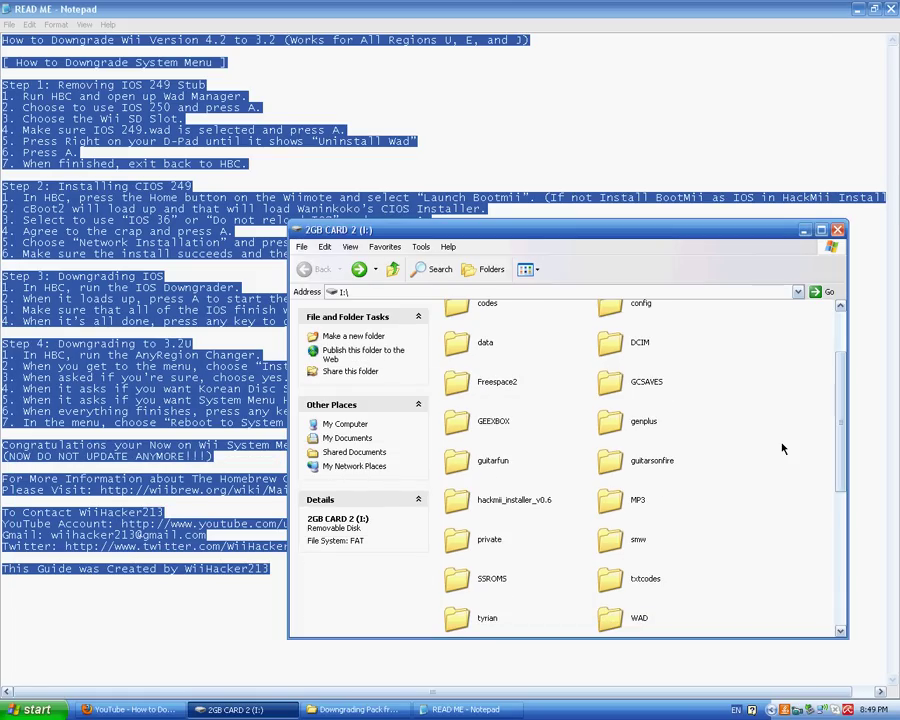
scroll(700, 465, down, 3)
scroll(618, 481, up, 10)
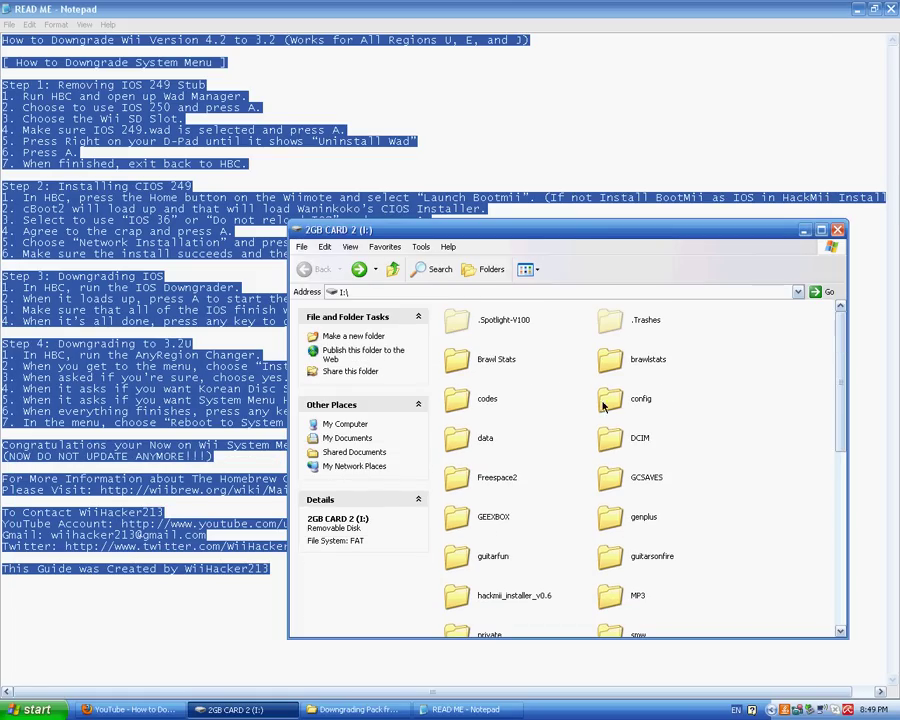
scroll(722, 380, down, 10)
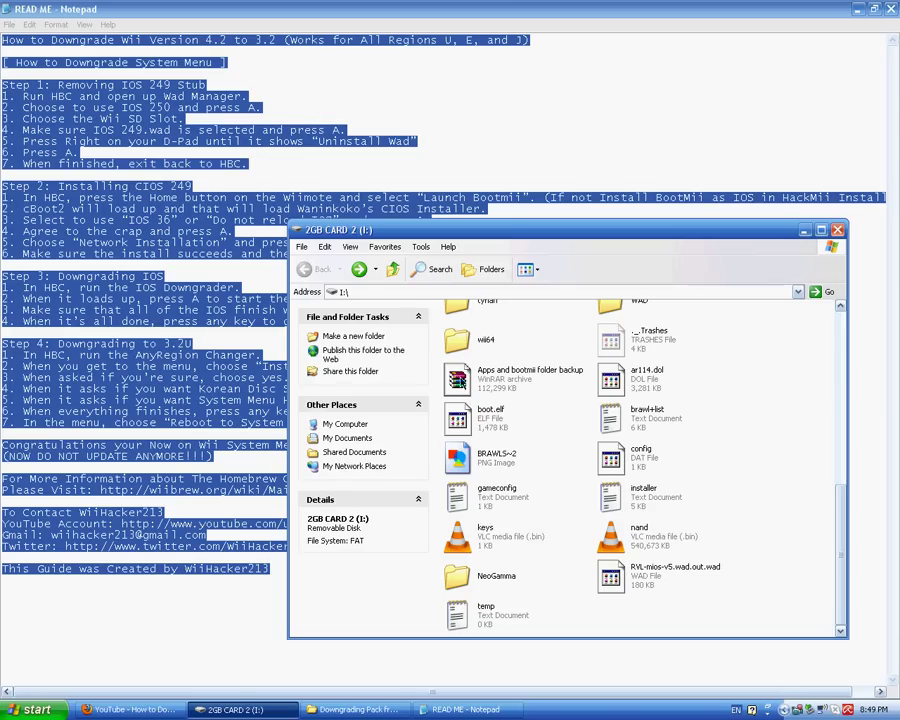
click(533, 390)
click(779, 411)
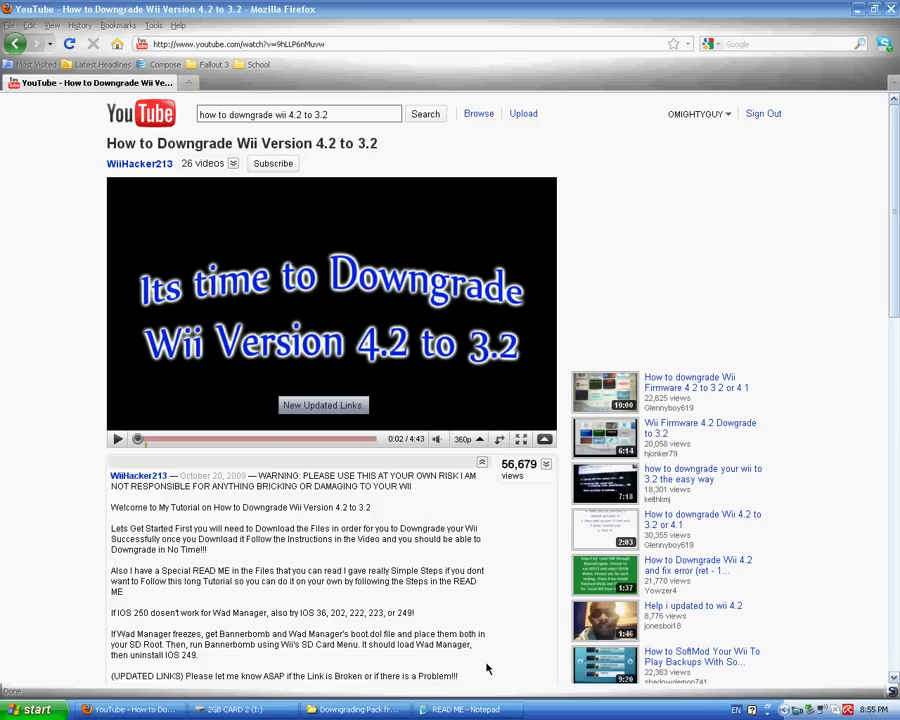
Step: Bring back the READ ME guide and the 2GB CARD 2 (I:) window, scrolled to its top
click(450, 709)
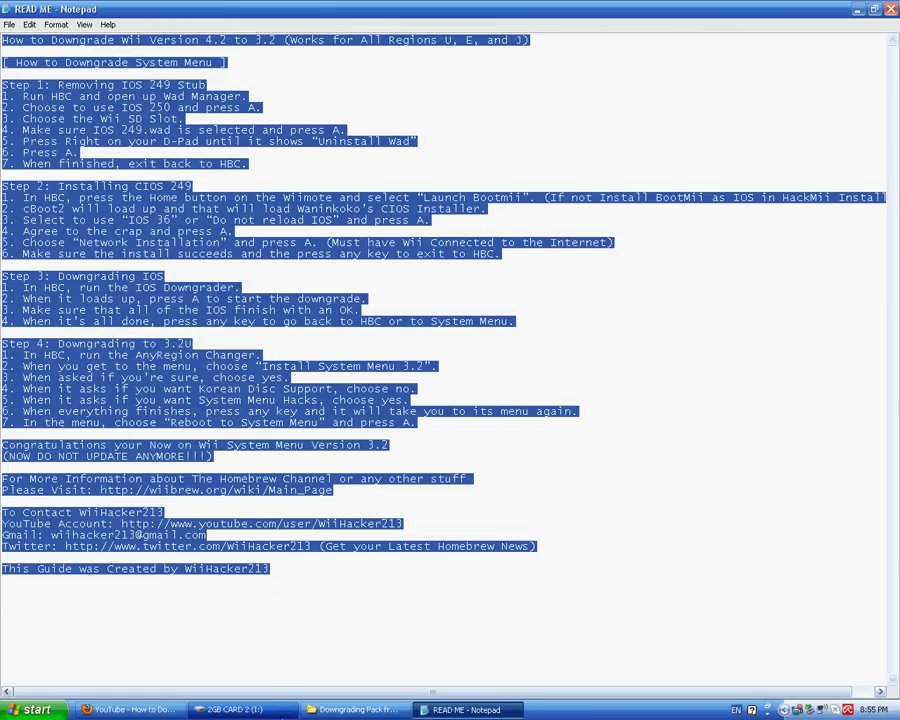
click(270, 709)
scroll(532, 607, up, 10)
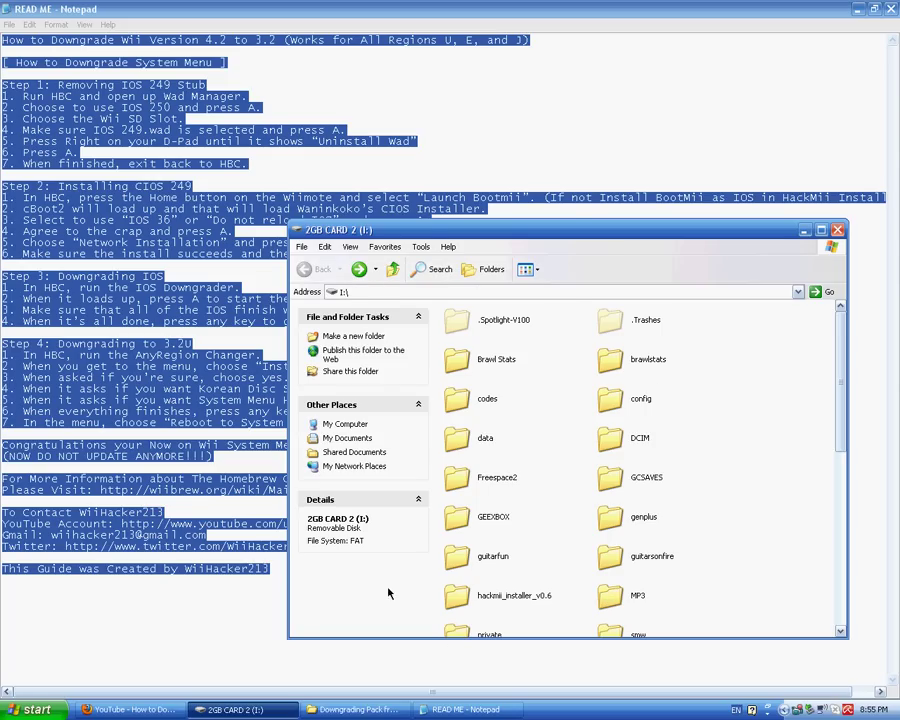
Step: Copy the apps and bootmii folders from the downgrading pack onto the SD card
click(355, 709)
click(307, 311)
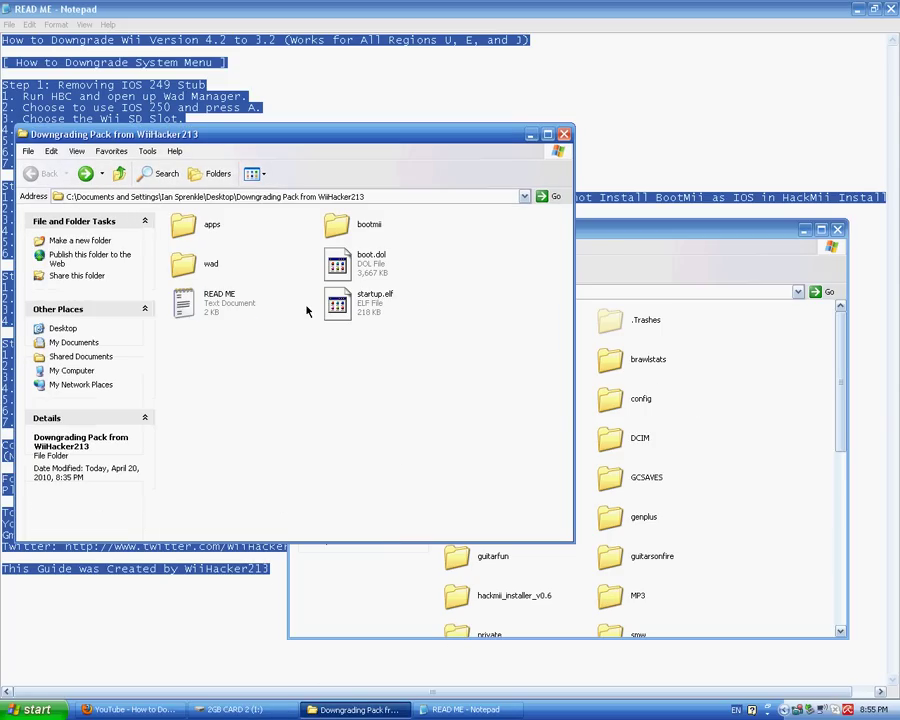
click(365, 225)
ctrl+click(184, 225)
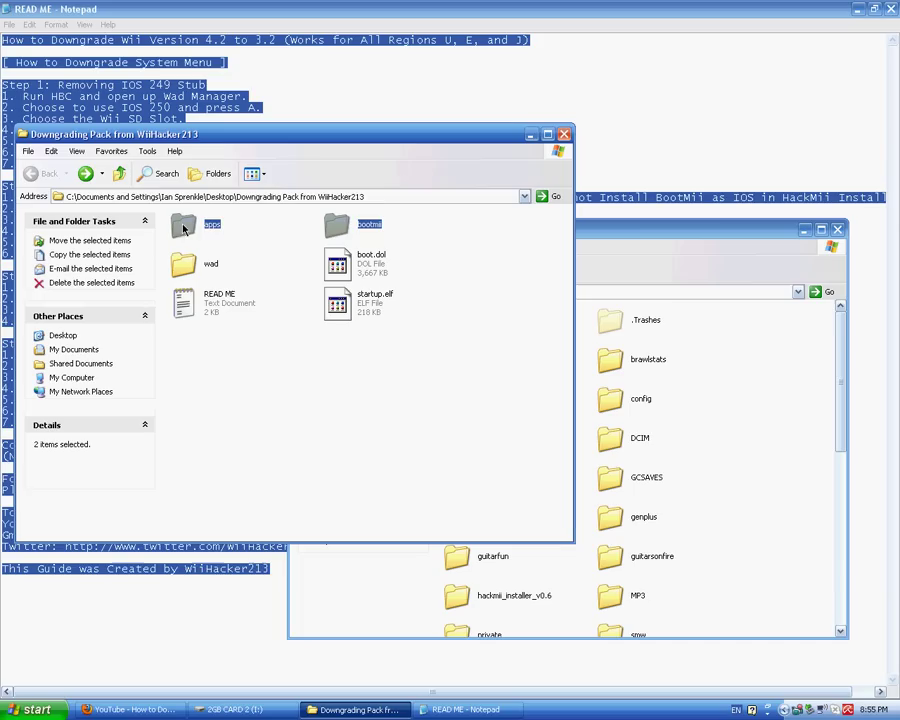
click(737, 421)
scroll(249, 415, down, 5)
key(ctrl+v)
Step: Copy boot.dol and startup.elf onto the SD card, then close the card's window
drag(153, 131, 216, 141)
drag(292, 167, 678, 188)
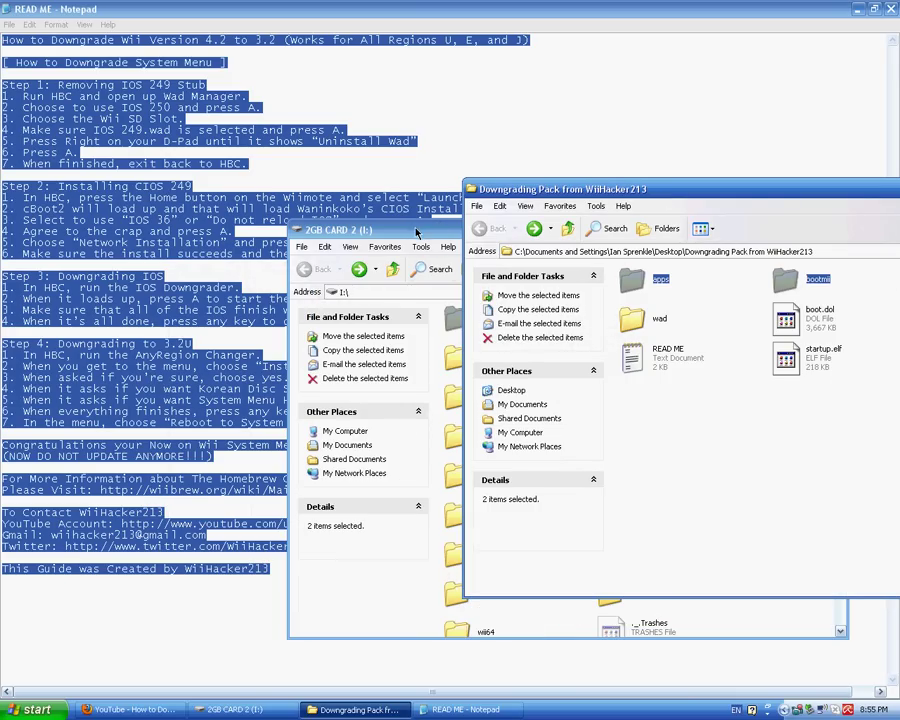
drag(885, 418, 722, 305)
drag(380, 230, 10, 214)
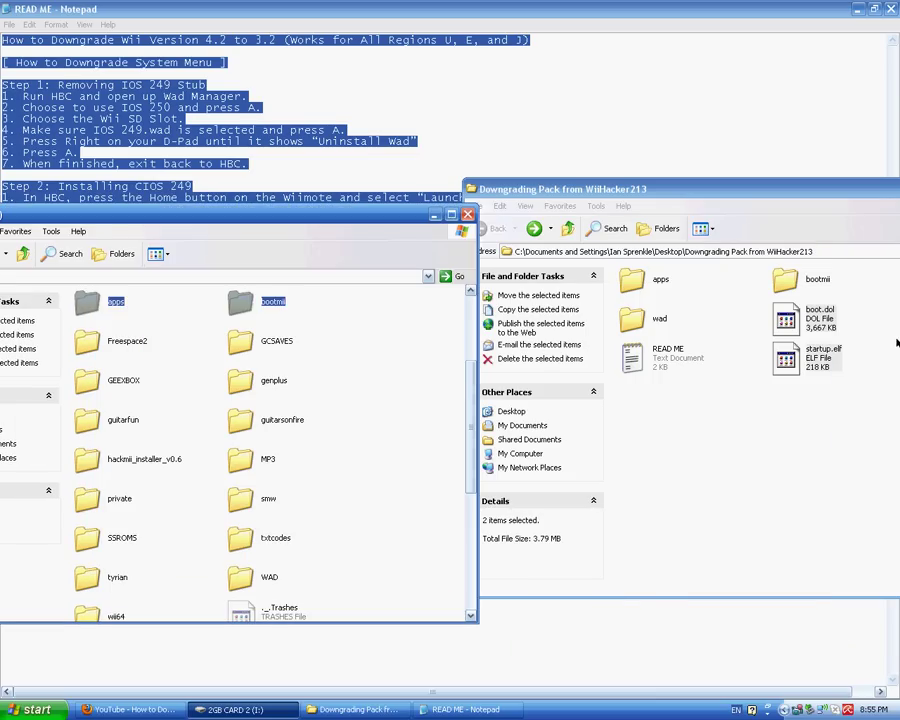
drag(70, 288, 345, 300)
key(ctrl+v)
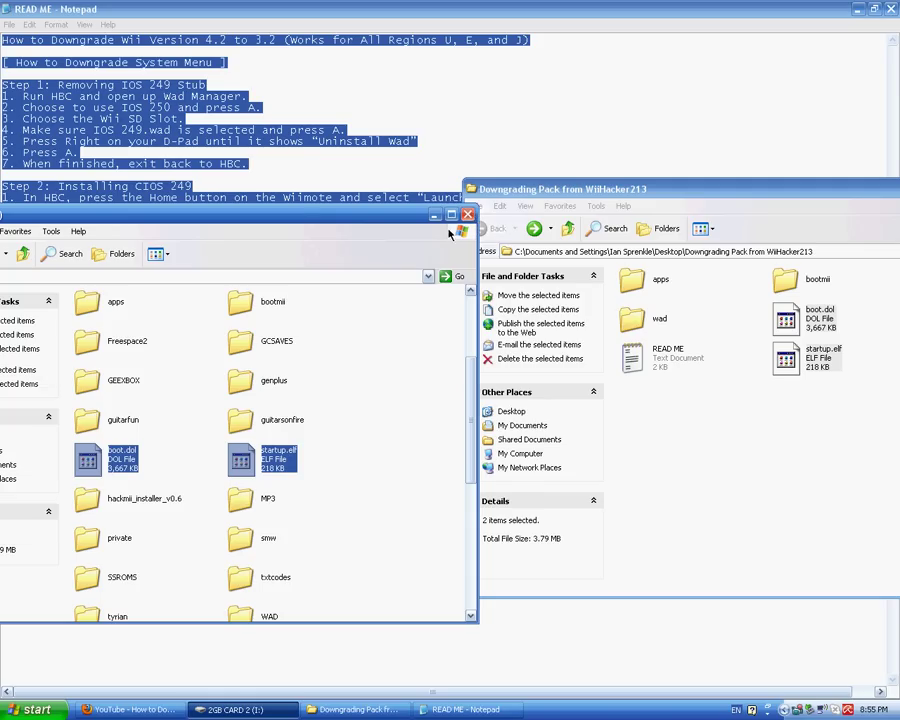
click(467, 214)
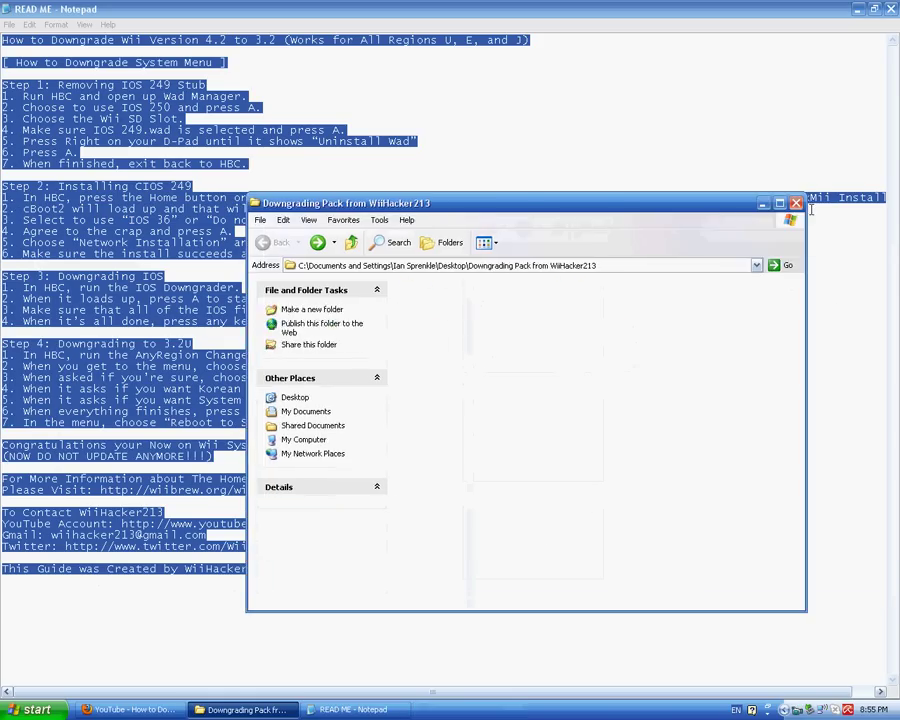